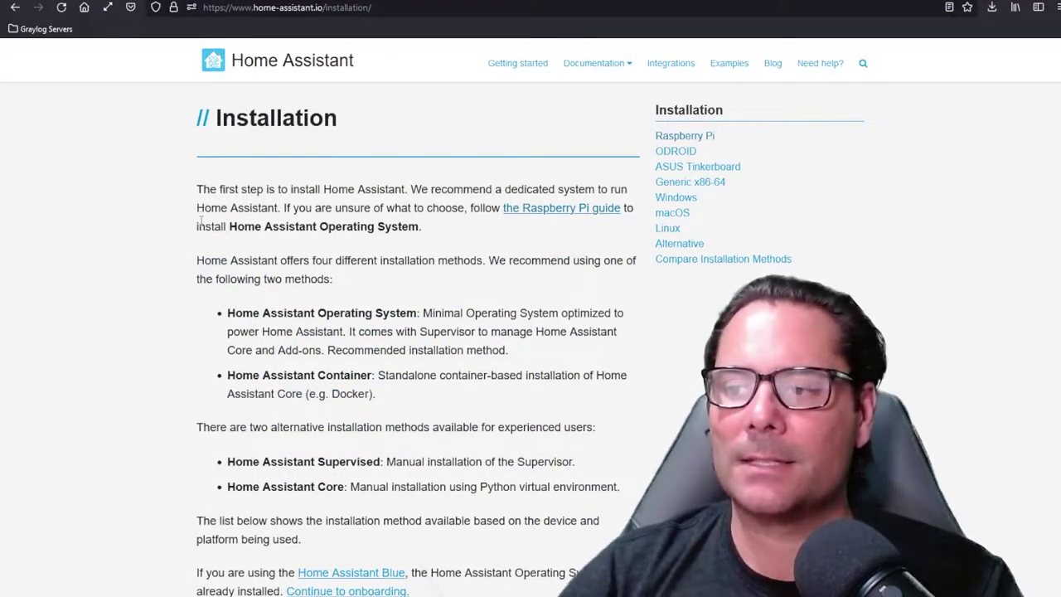
Scroll through the website's installation platform cards.
scroll(190, 274, down, 2)
scroll(192, 274, down, 4)
scroll(185, 260, down, 2)
scroll(172, 261, down, 1)
scroll(161, 263, down, 1)
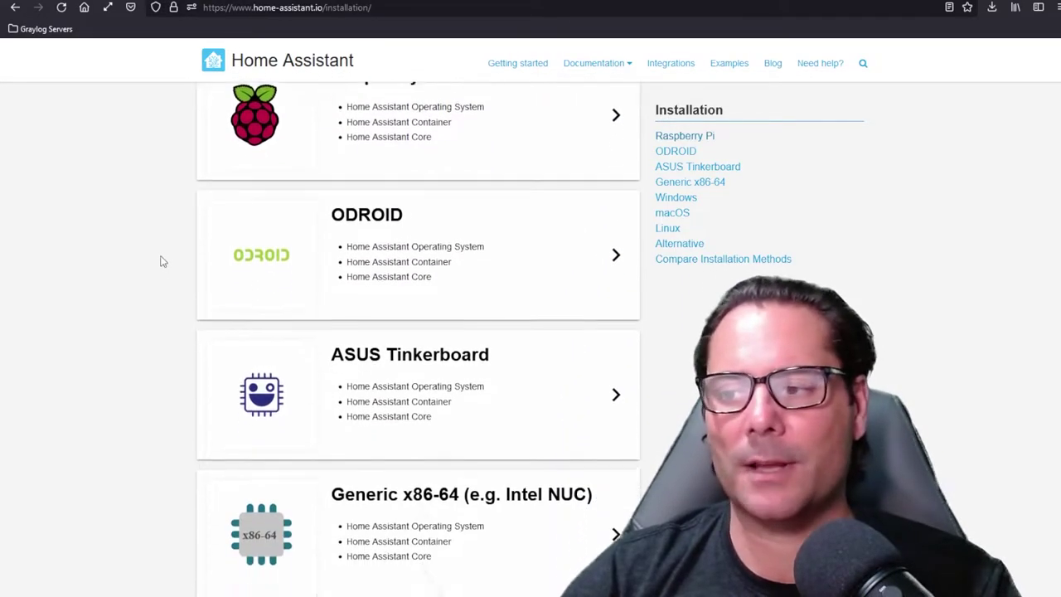
scroll(159, 258, down, 1)
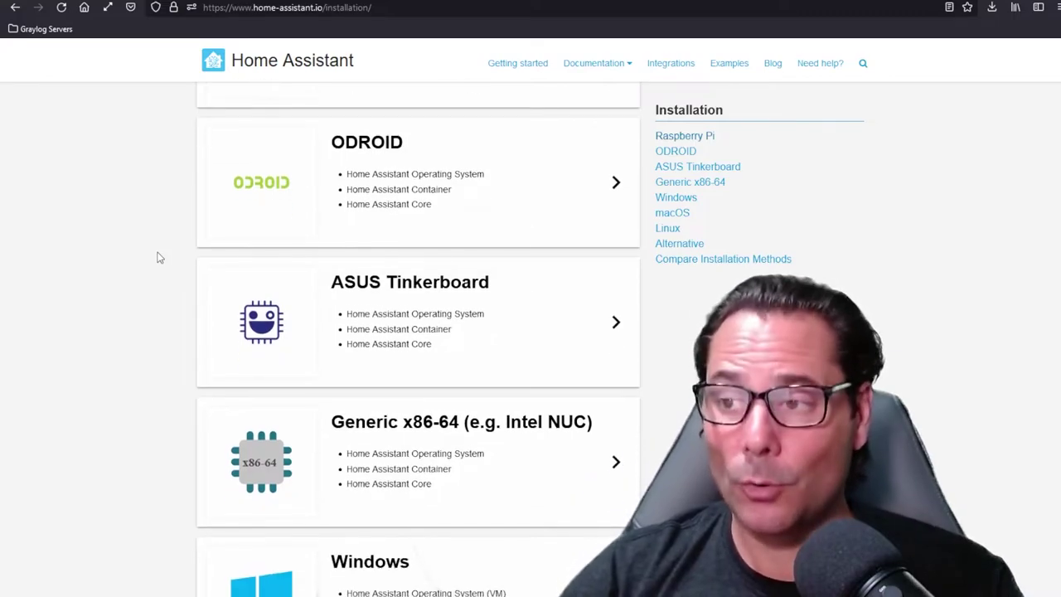
scroll(152, 250, down, 2)
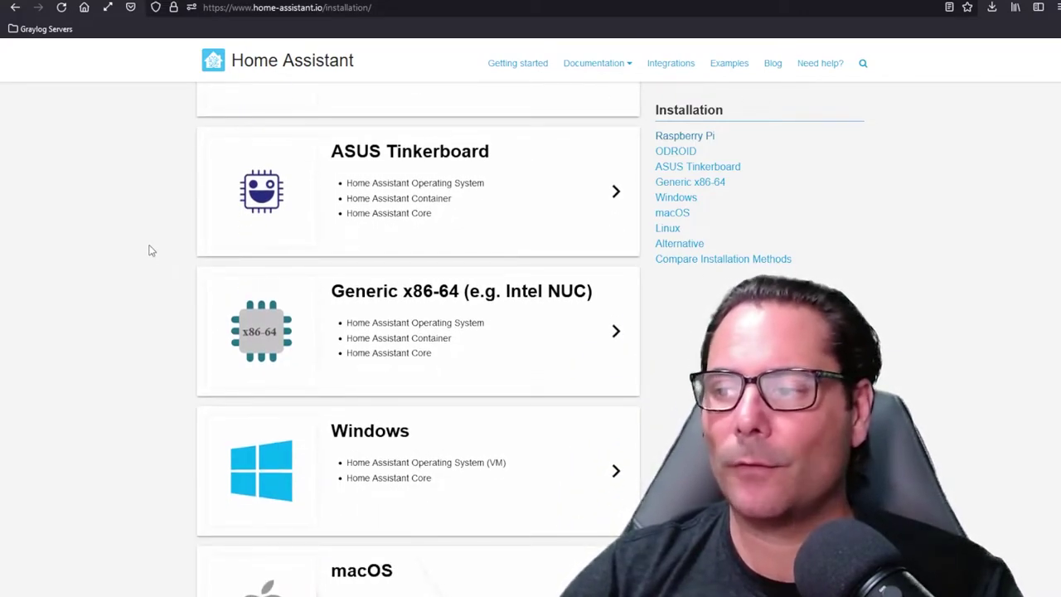
scroll(152, 250, down, 4)
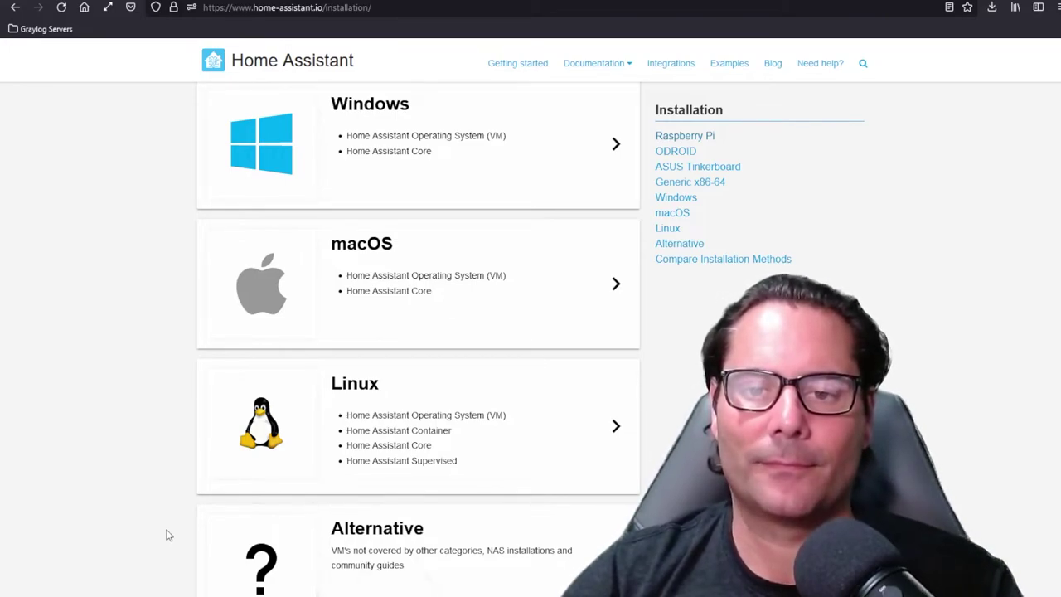
scroll(169, 535, up, 7)
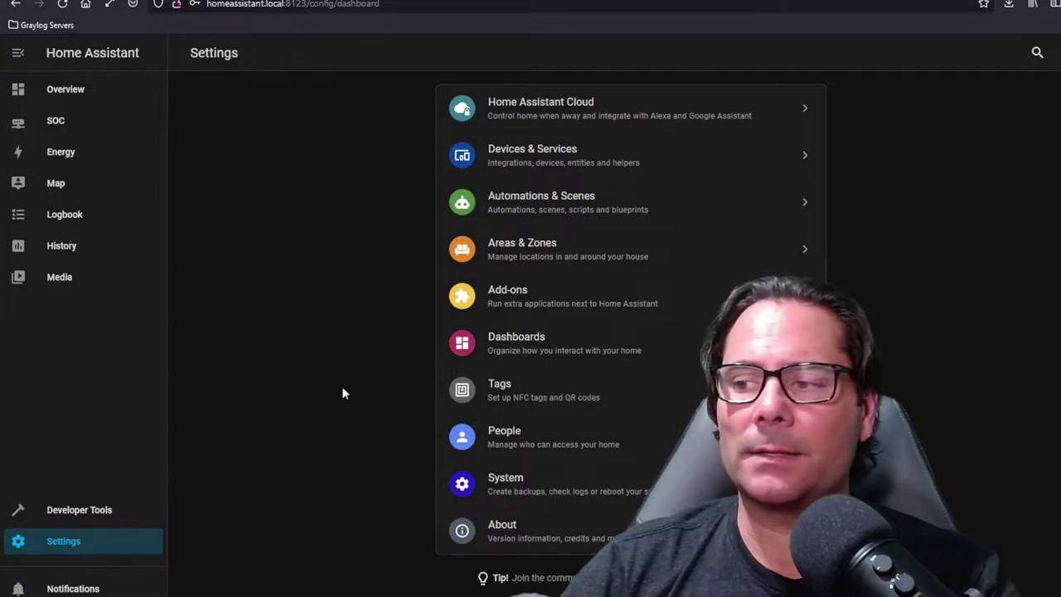
Open Areas & Zones, start a new area but cancel it, and maximize the browser.
click(545, 255)
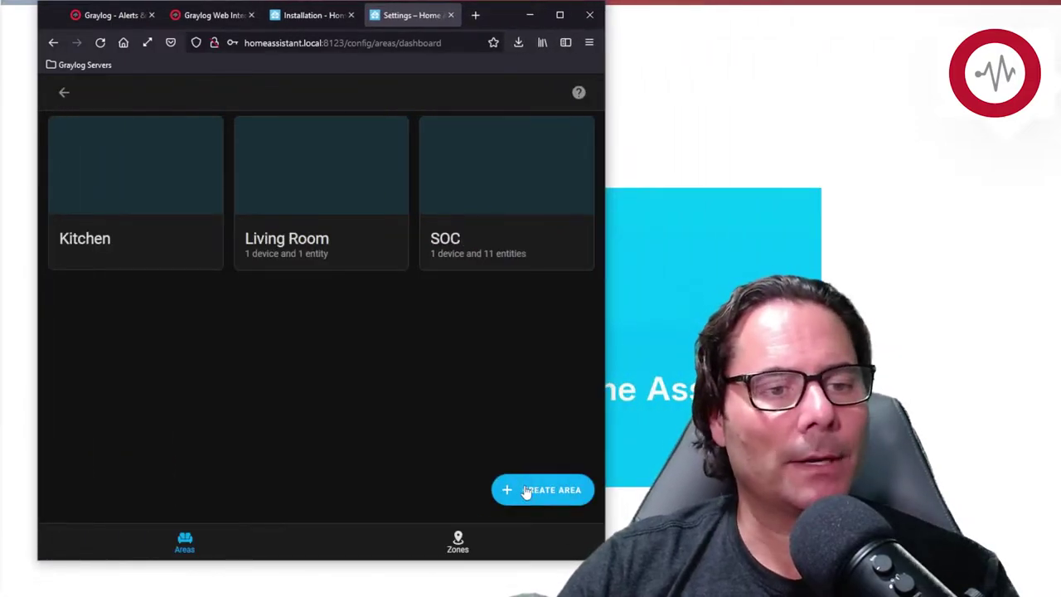
click(528, 491)
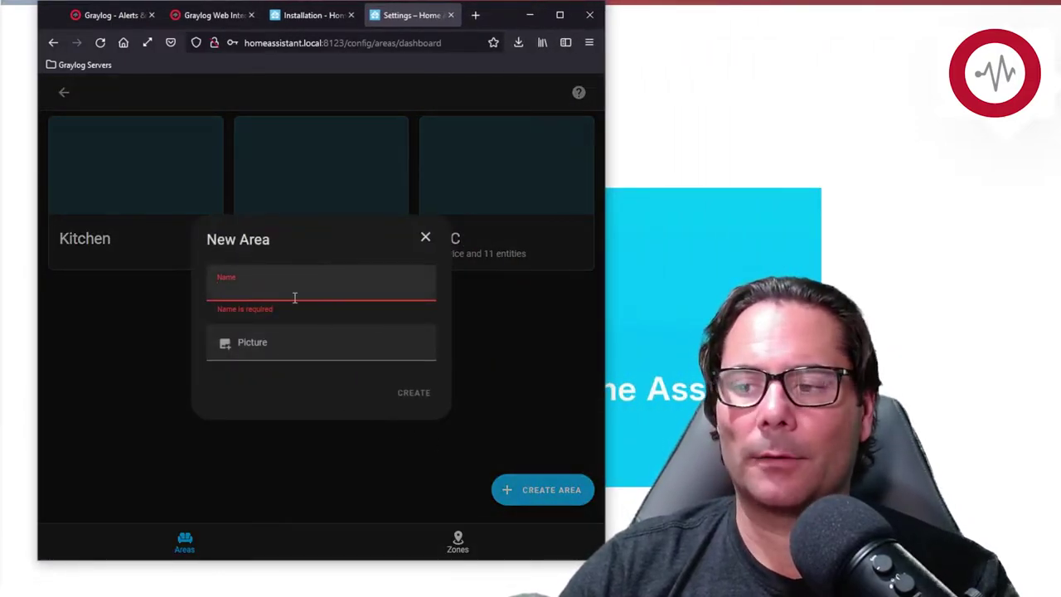
click(425, 237)
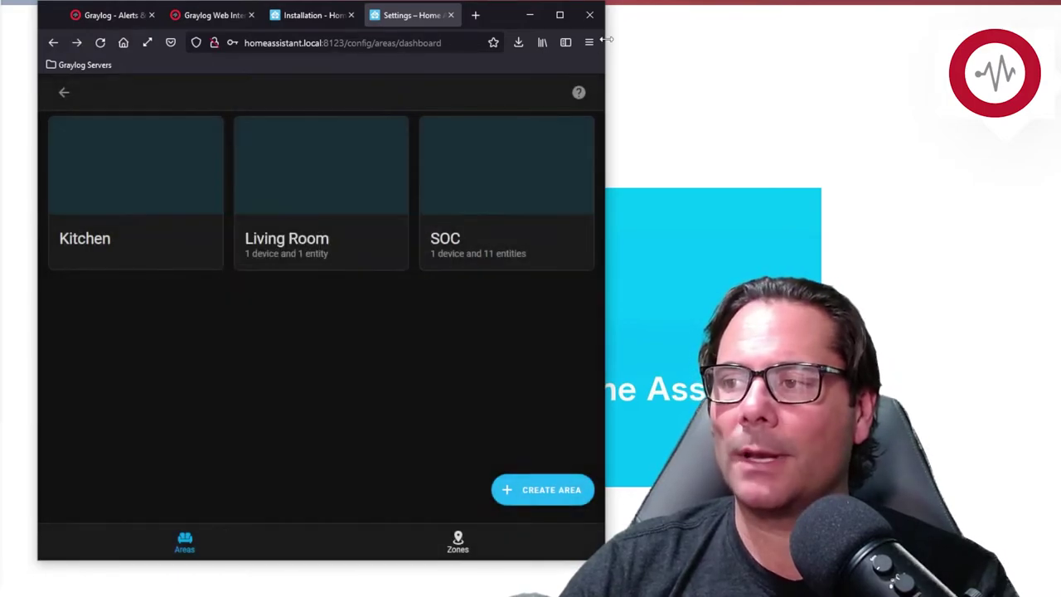
click(560, 16)
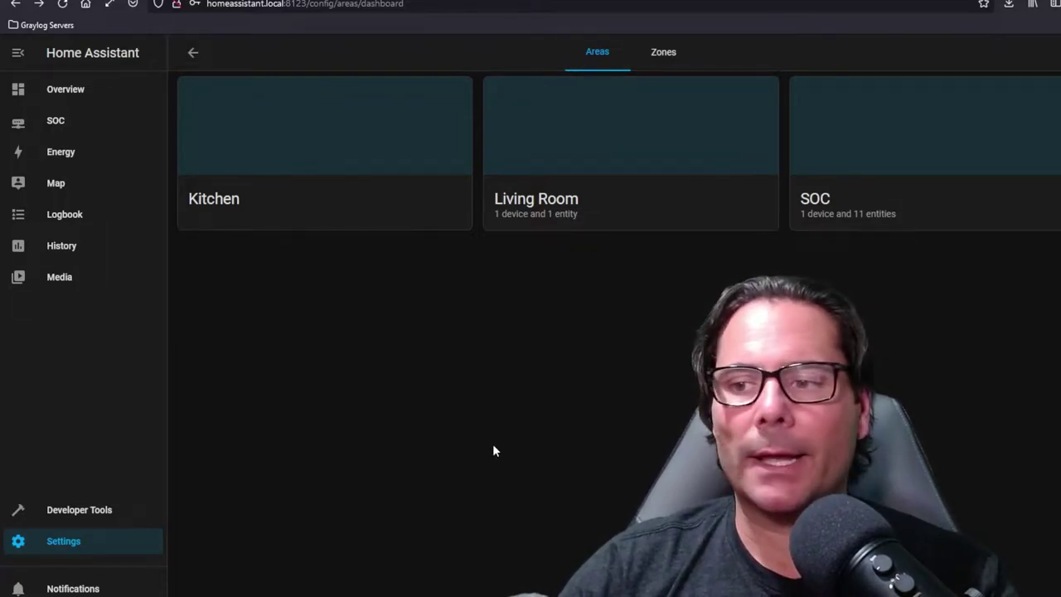
Open Devices & Services from Settings and highlight the Controller RGB DC190A name.
click(74, 552)
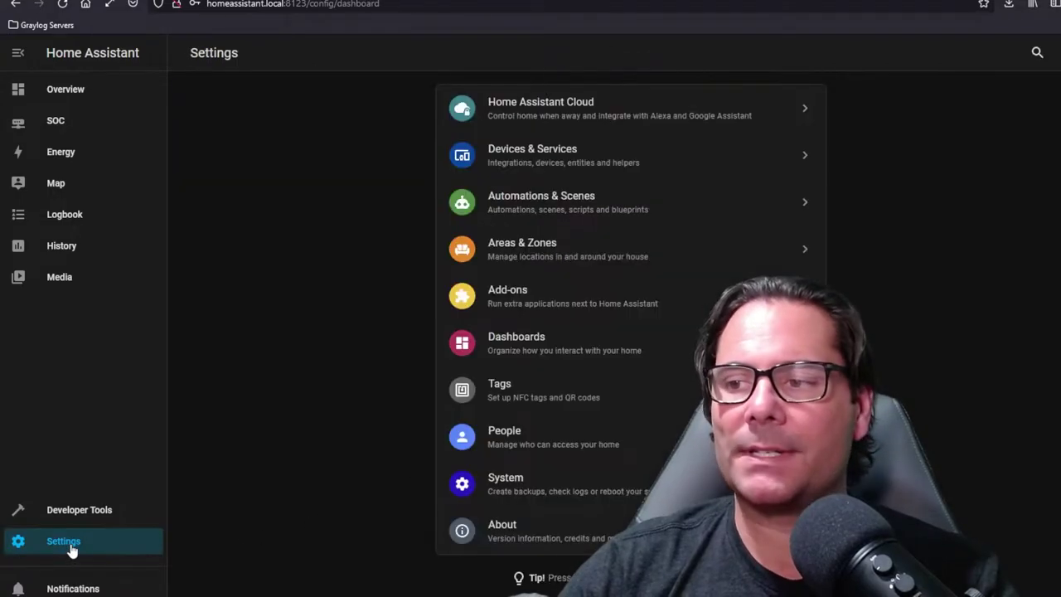
click(569, 162)
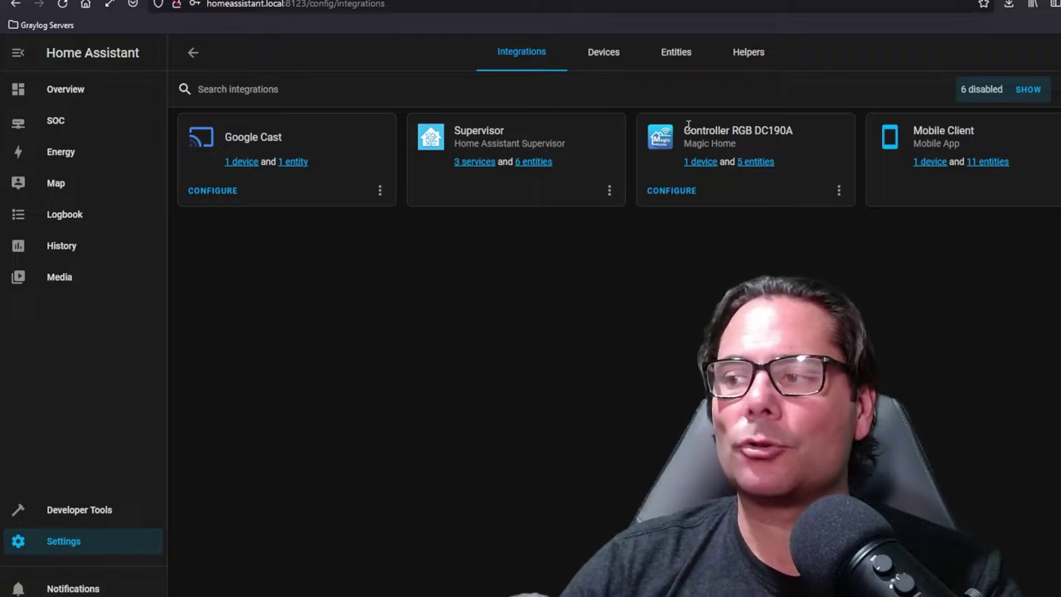
drag(685, 130, 793, 131)
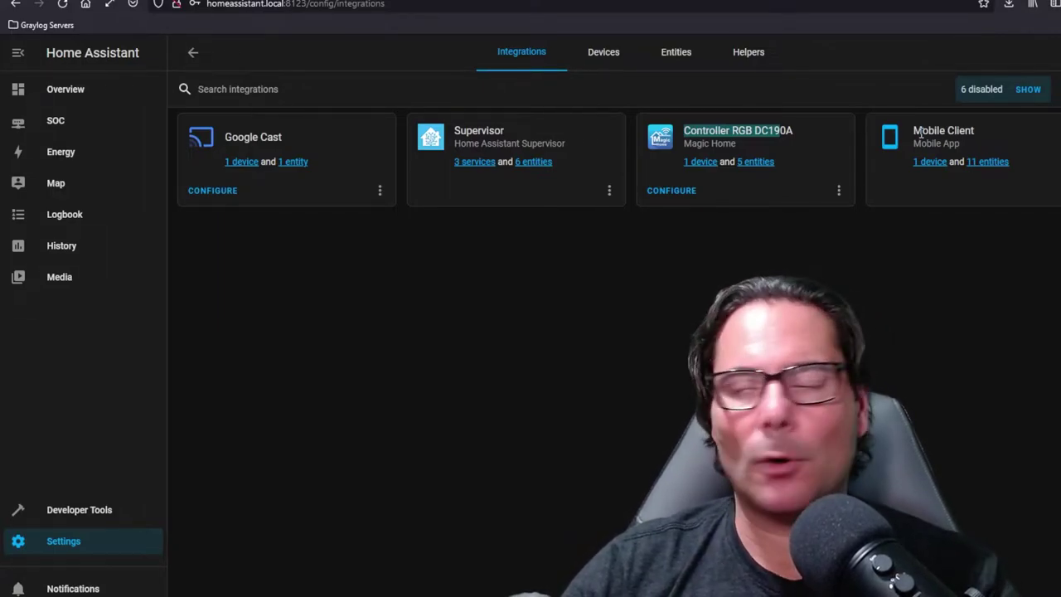
click(788, 260)
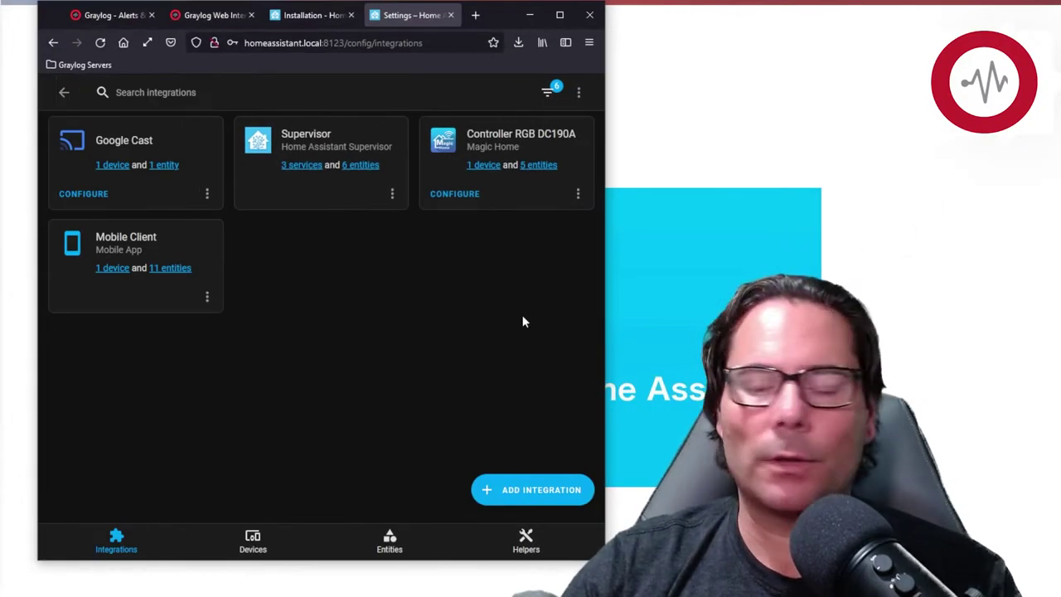
click(511, 491)
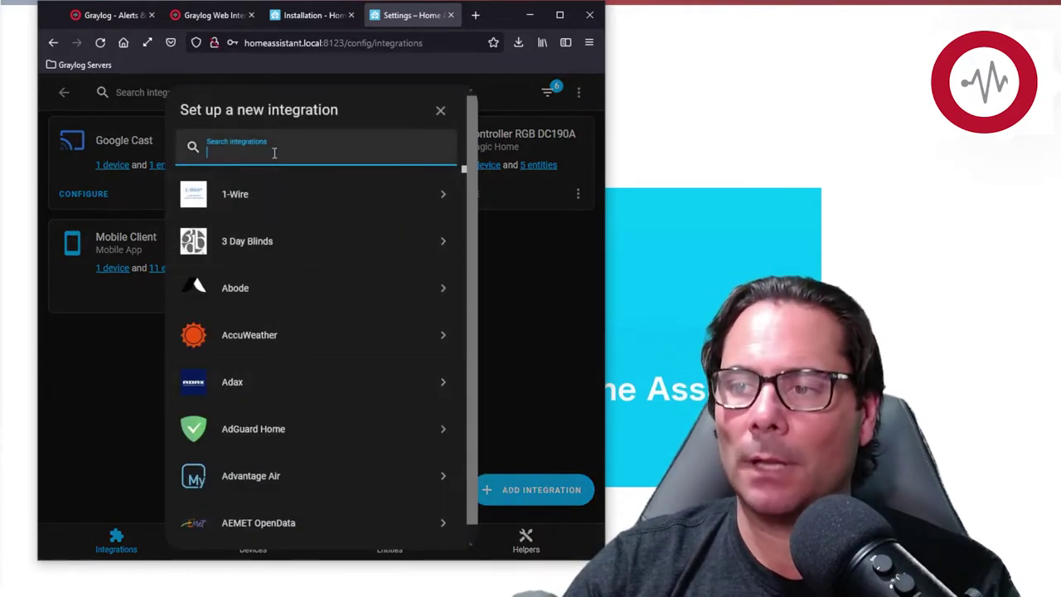
text(magic)
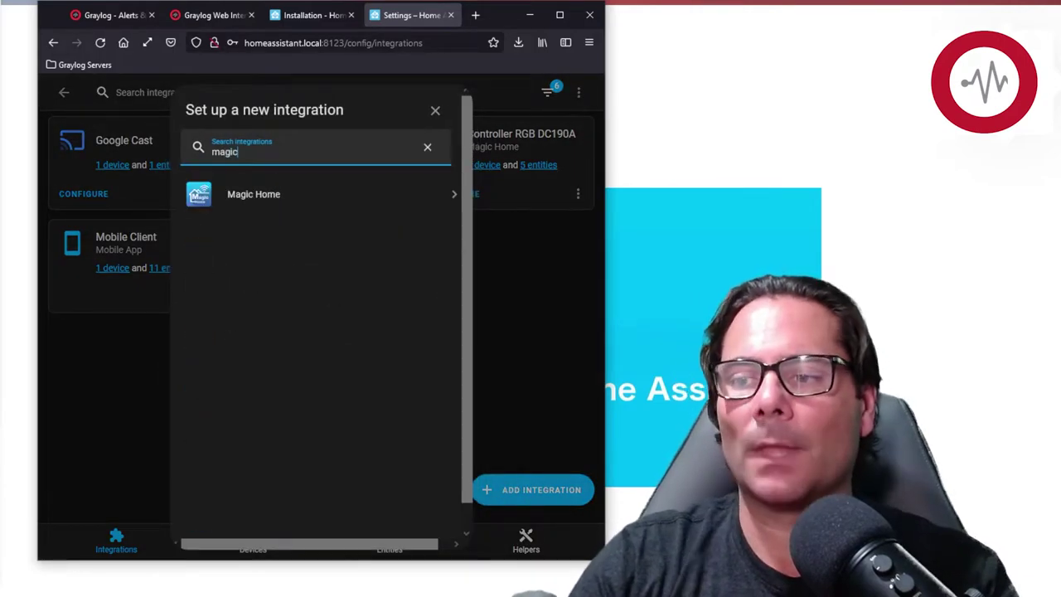
click(277, 198)
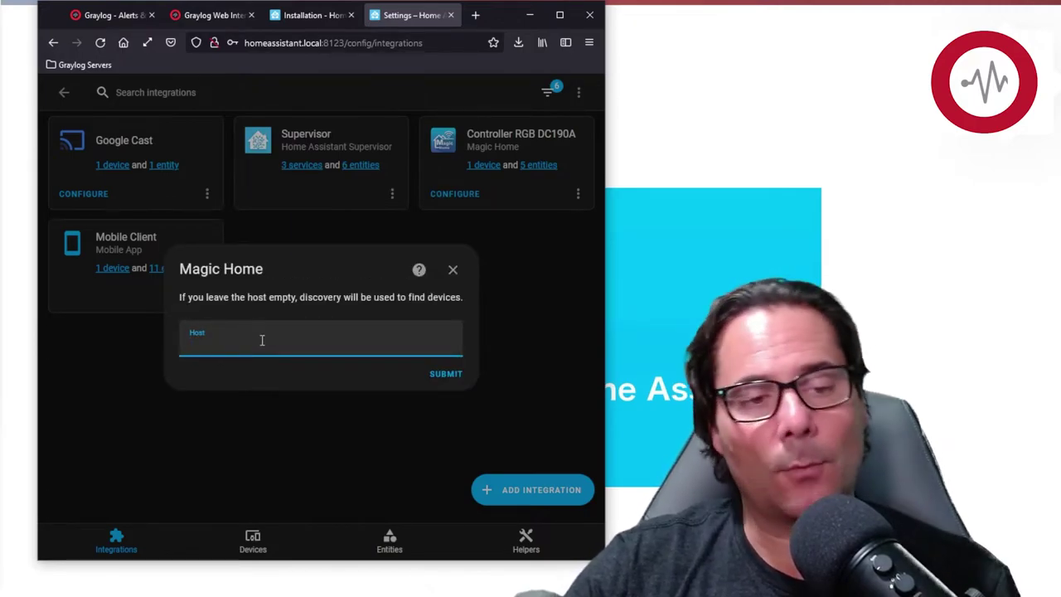
click(452, 270)
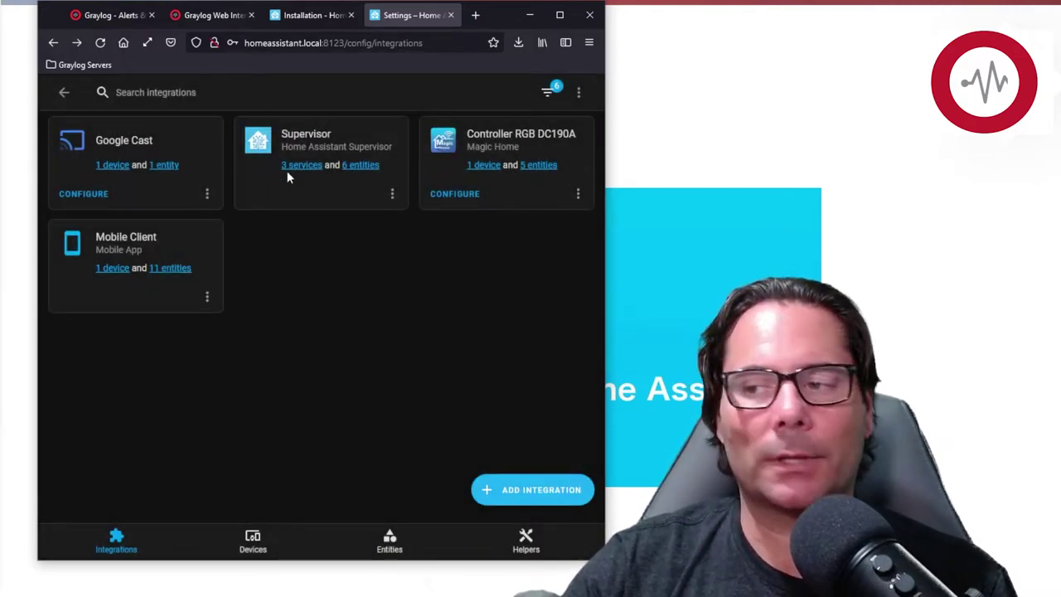
click(559, 15)
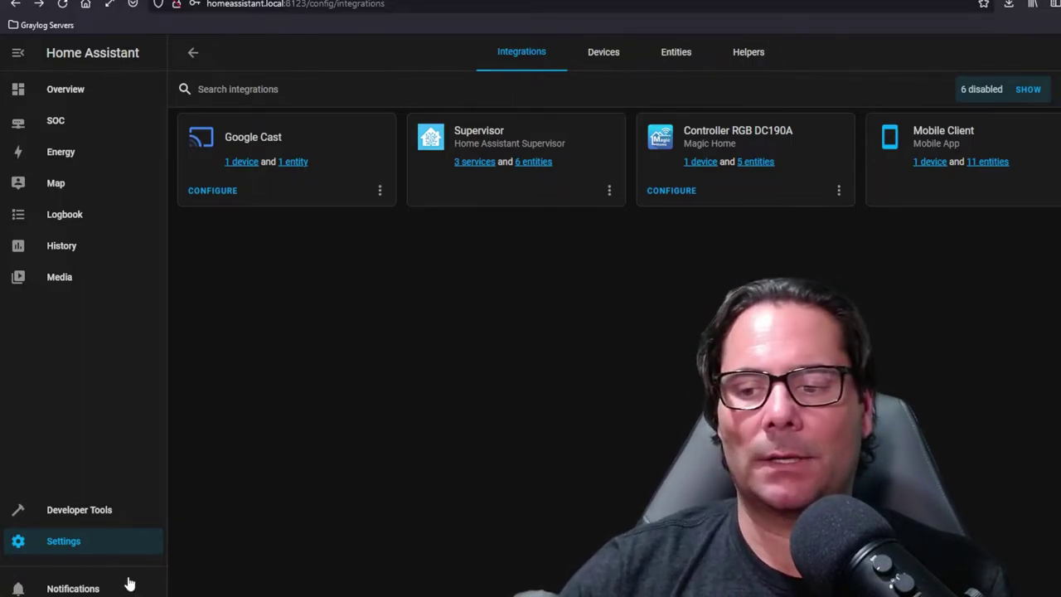
Go to the Scenes list under Settings > Automations & Scenes.
click(72, 548)
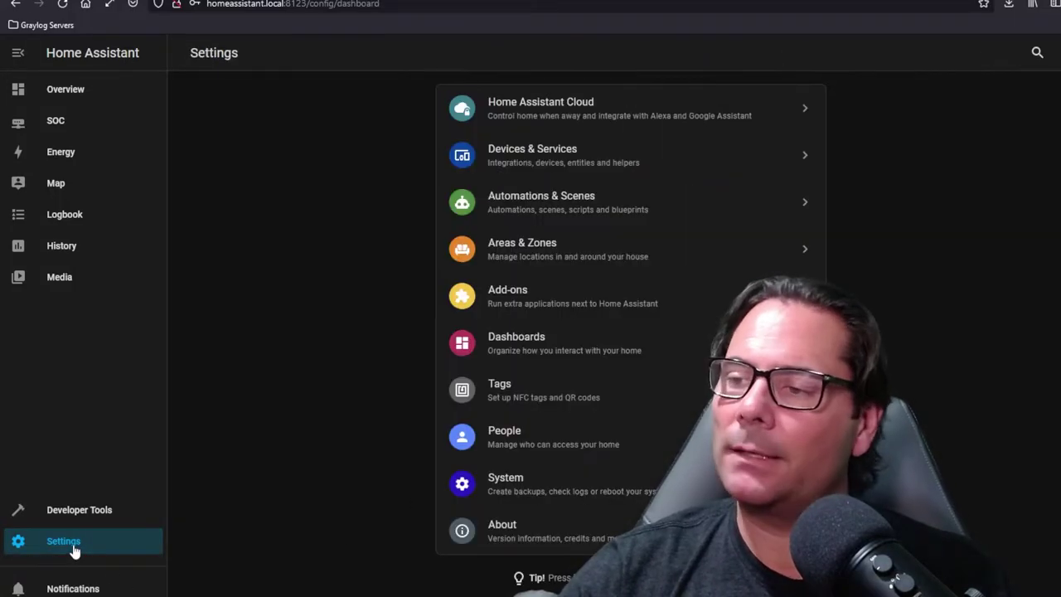
click(579, 202)
click(611, 48)
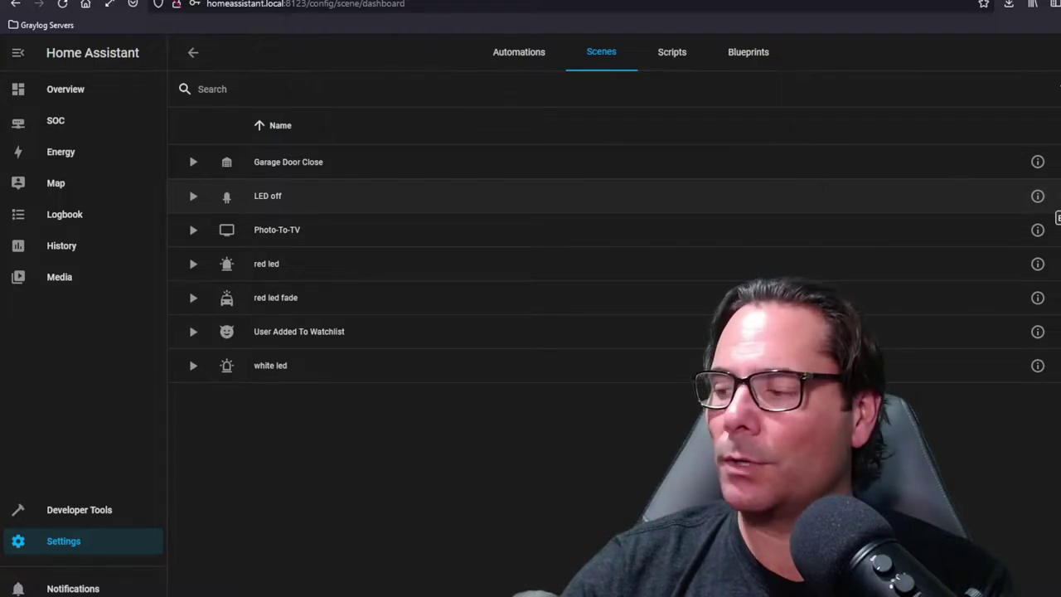
Inspect the LED off scene's LED controller light, then return to the scenes list.
click(331, 196)
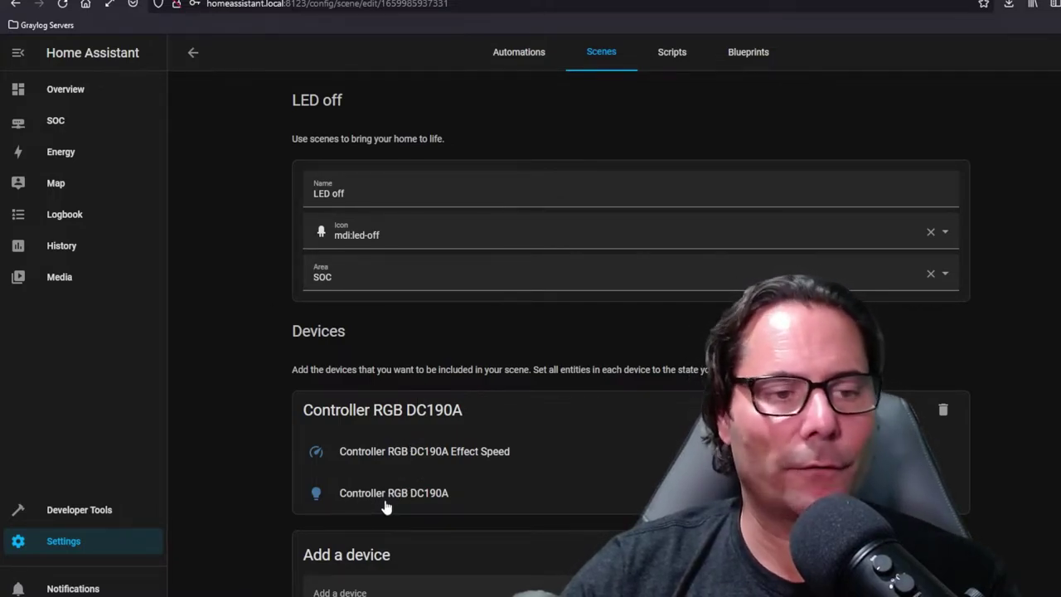
click(314, 494)
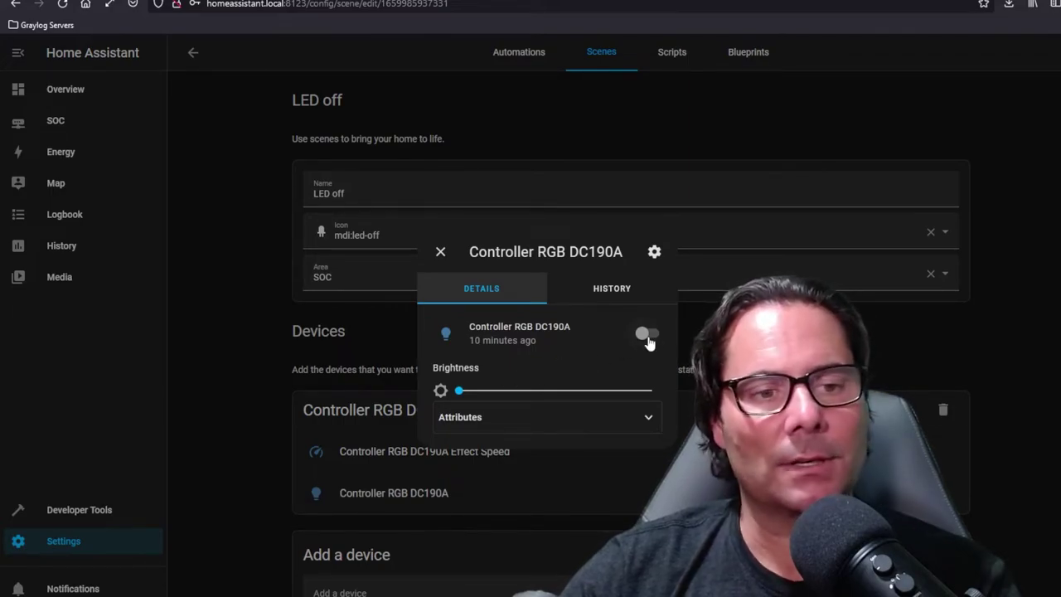
click(440, 252)
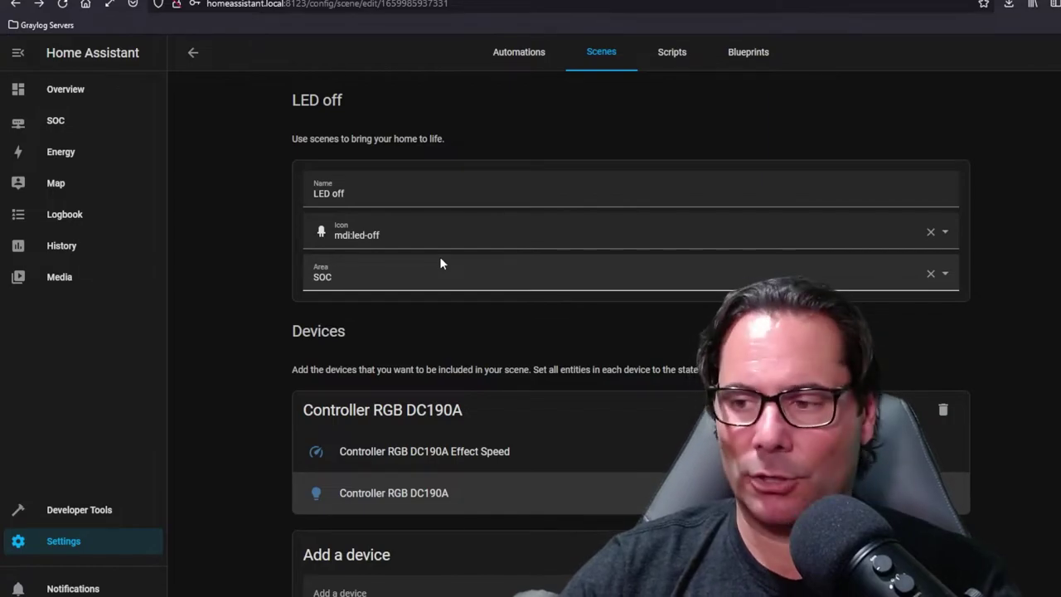
click(192, 52)
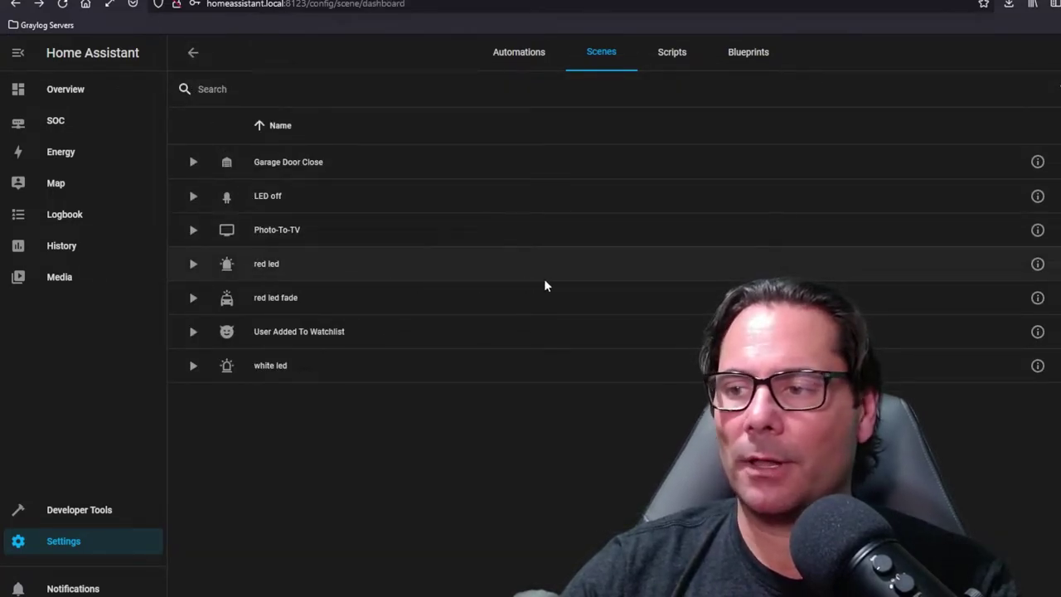
Inspect the red led scene's LED controller brightness and colour, then return to Scenes.
click(1058, 277)
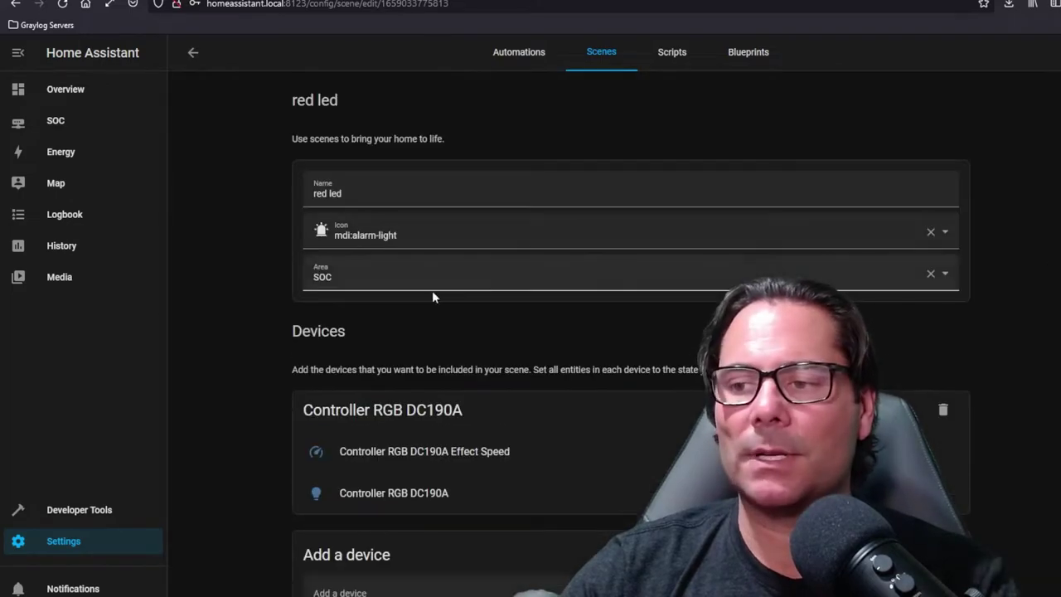
click(317, 499)
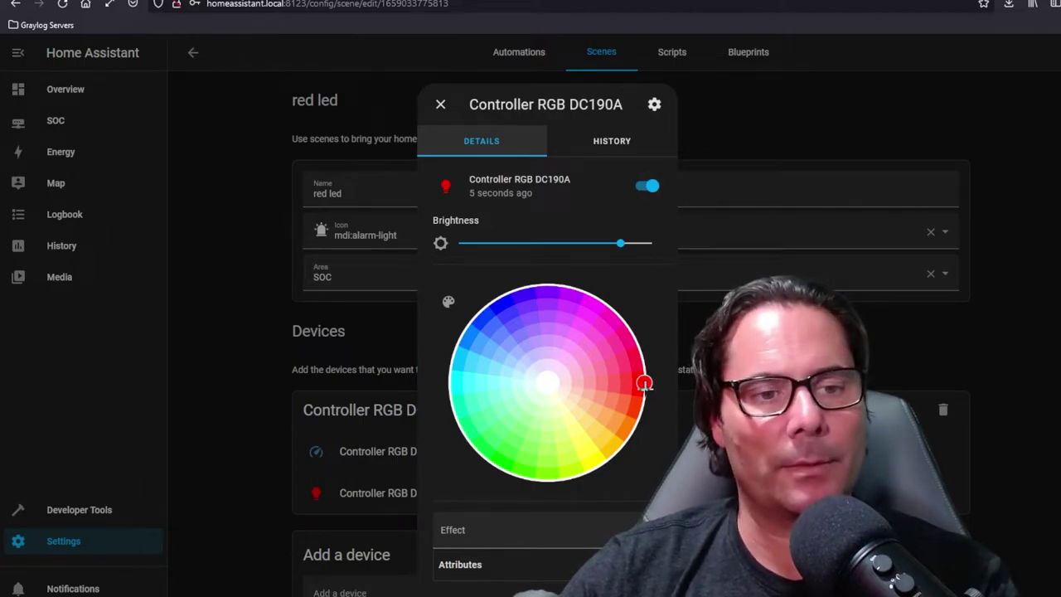
click(441, 106)
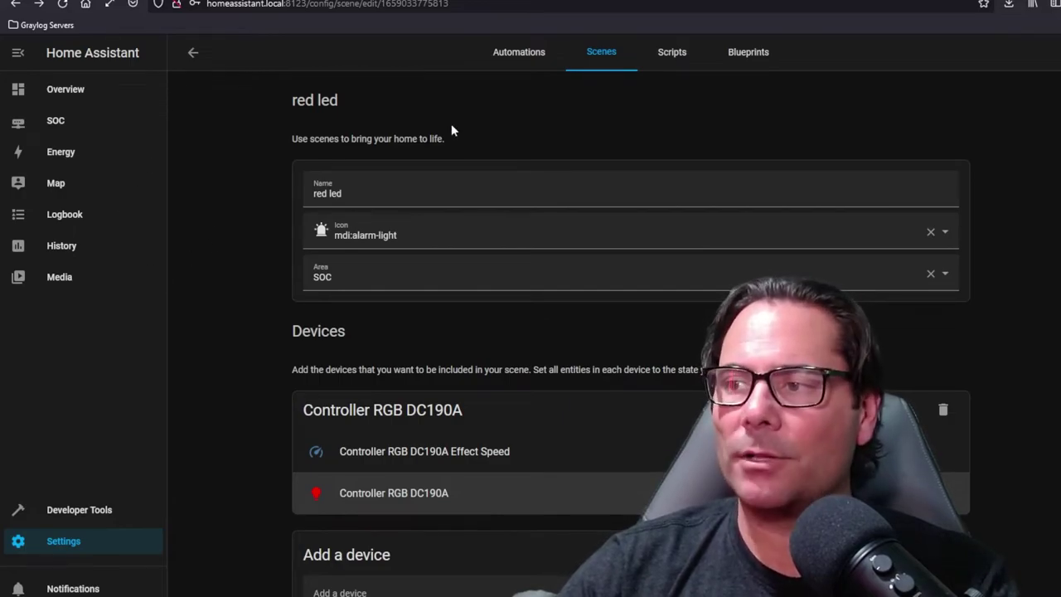
click(603, 54)
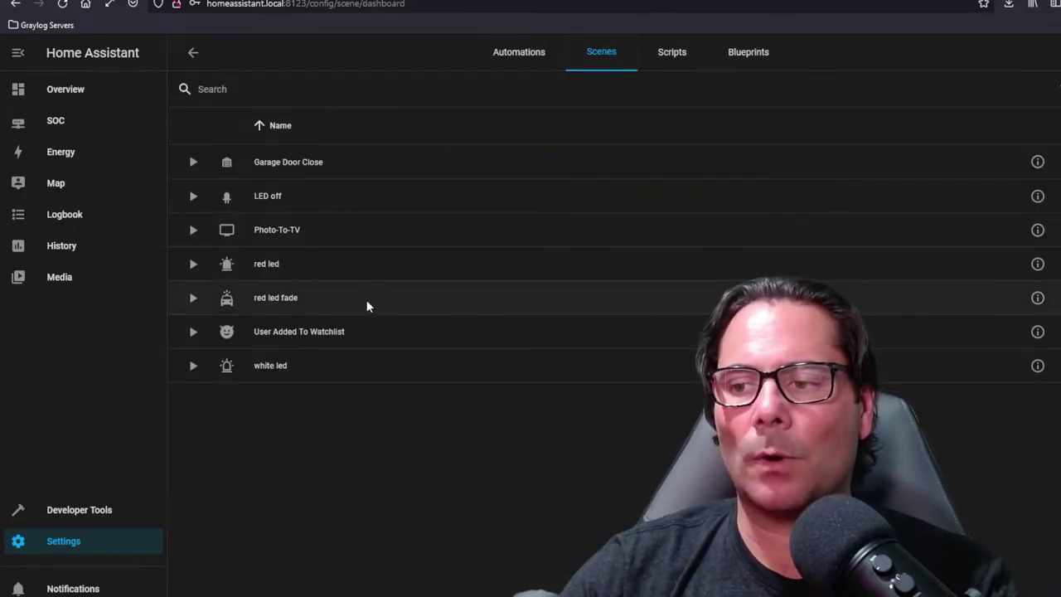
Review the red led fade scene's red_fade light effect, then go to the SOC dashboard.
click(981, 302)
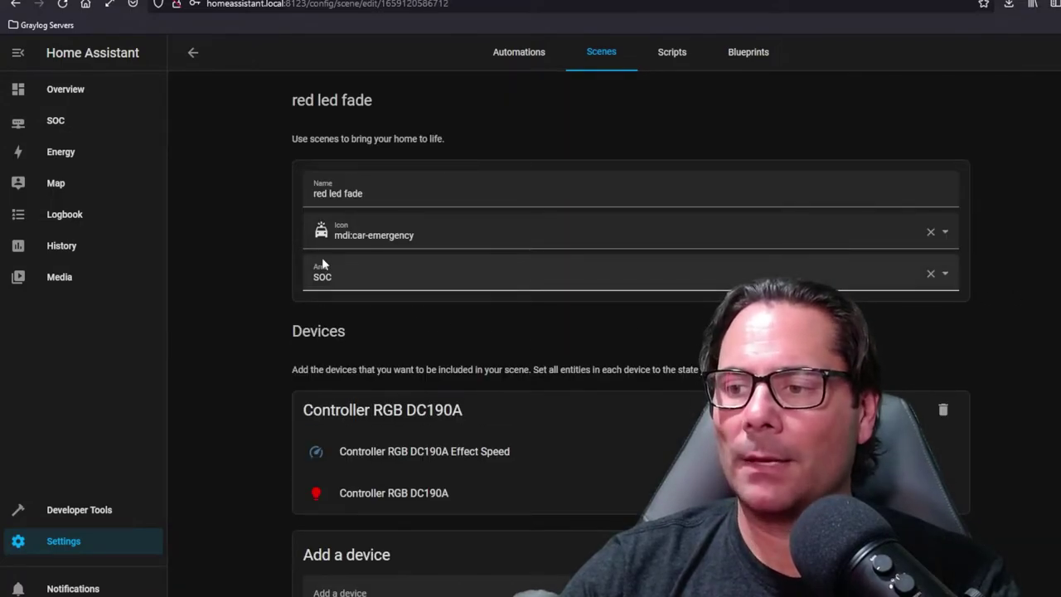
click(316, 494)
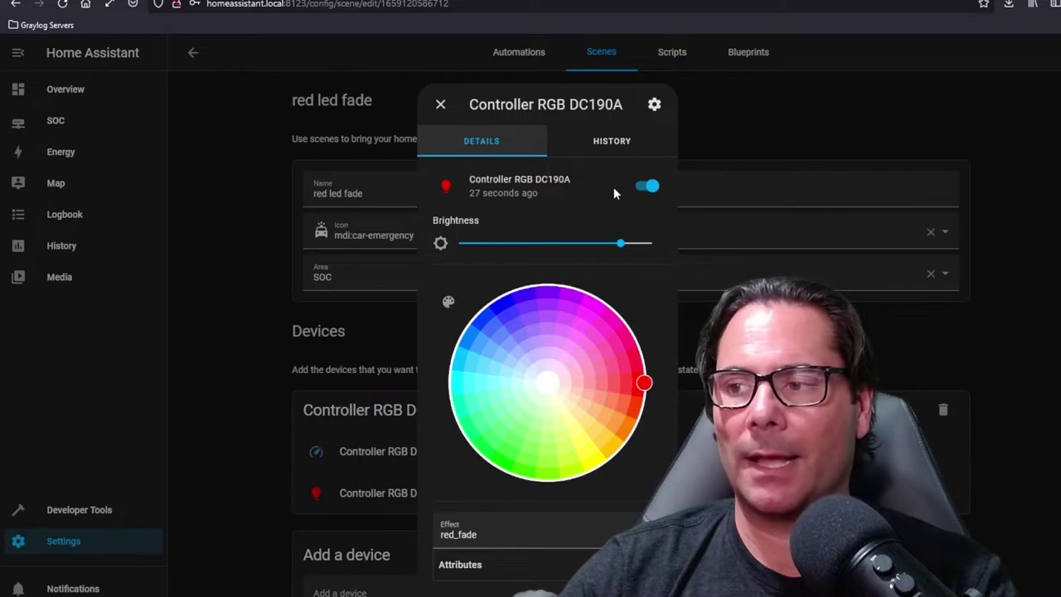
click(440, 104)
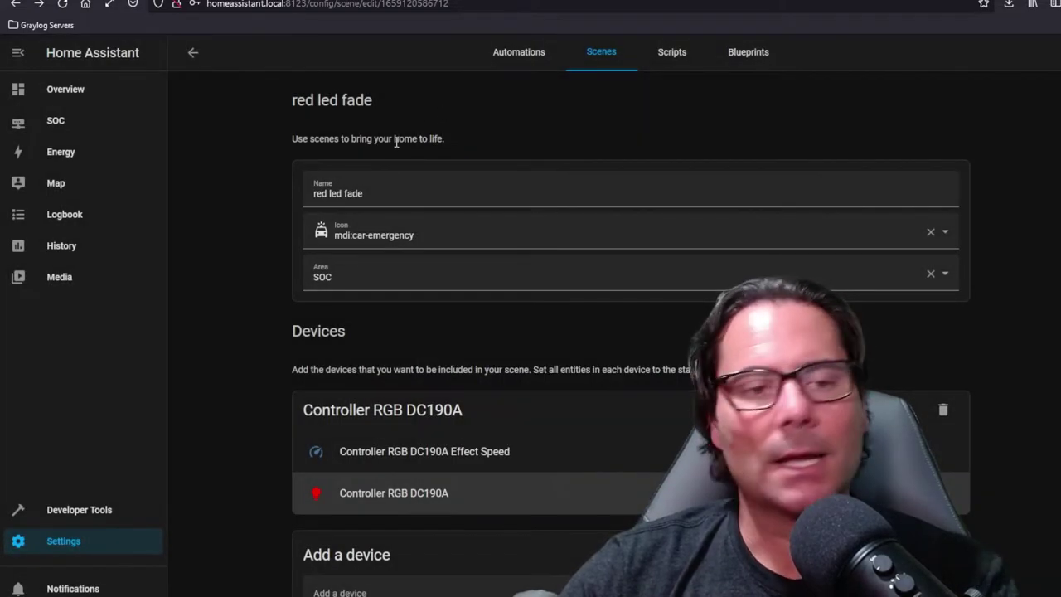
click(362, 279)
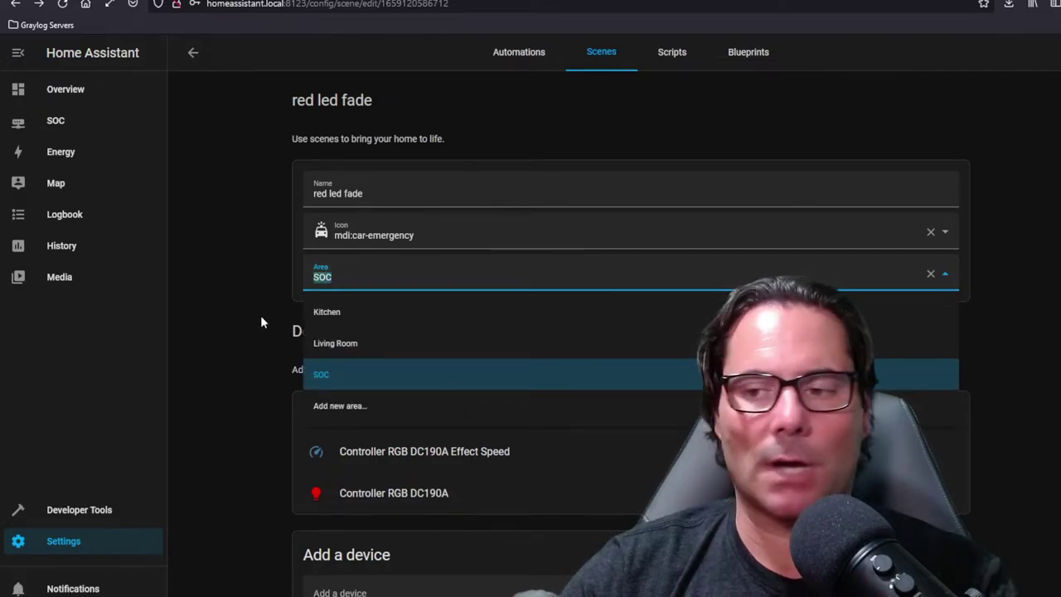
click(55, 123)
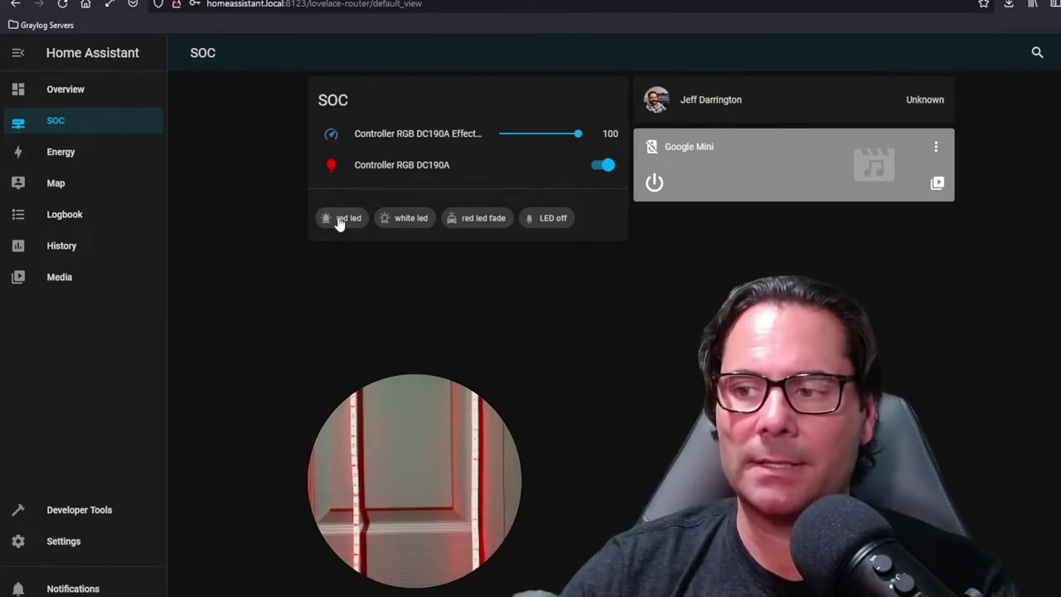
Run the white led, red led fade and LED off scenes on the SOC dashboard.
click(406, 225)
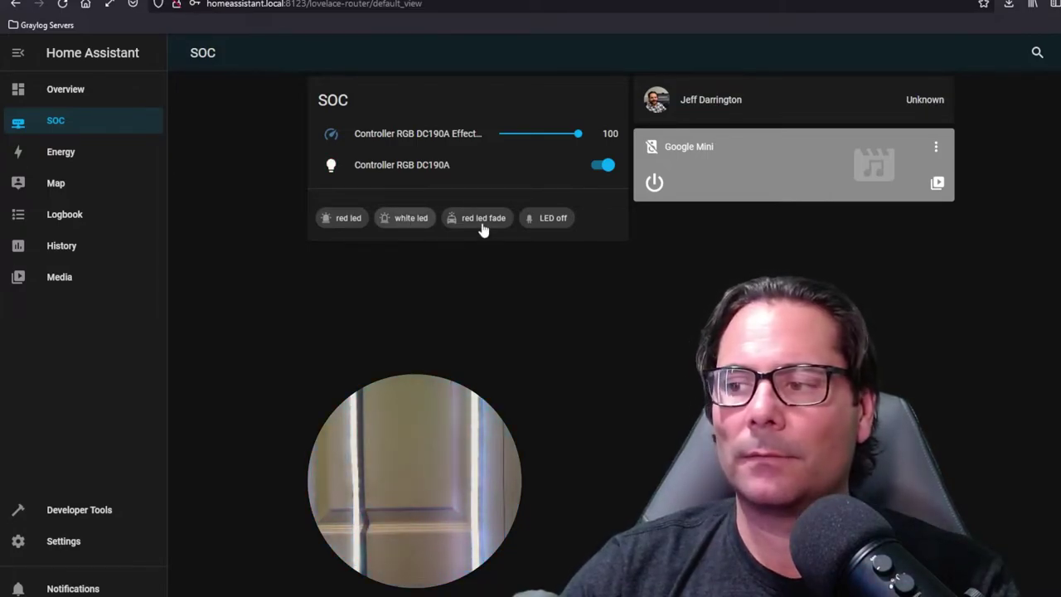
click(476, 221)
click(553, 220)
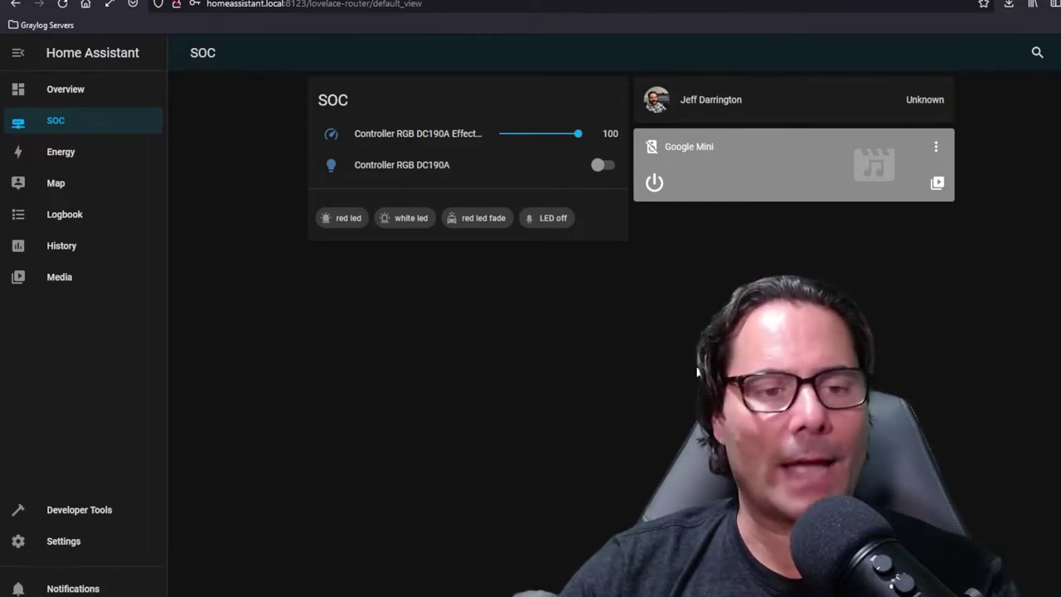
Switch on the Google Mini media player from its dashboard card.
click(654, 183)
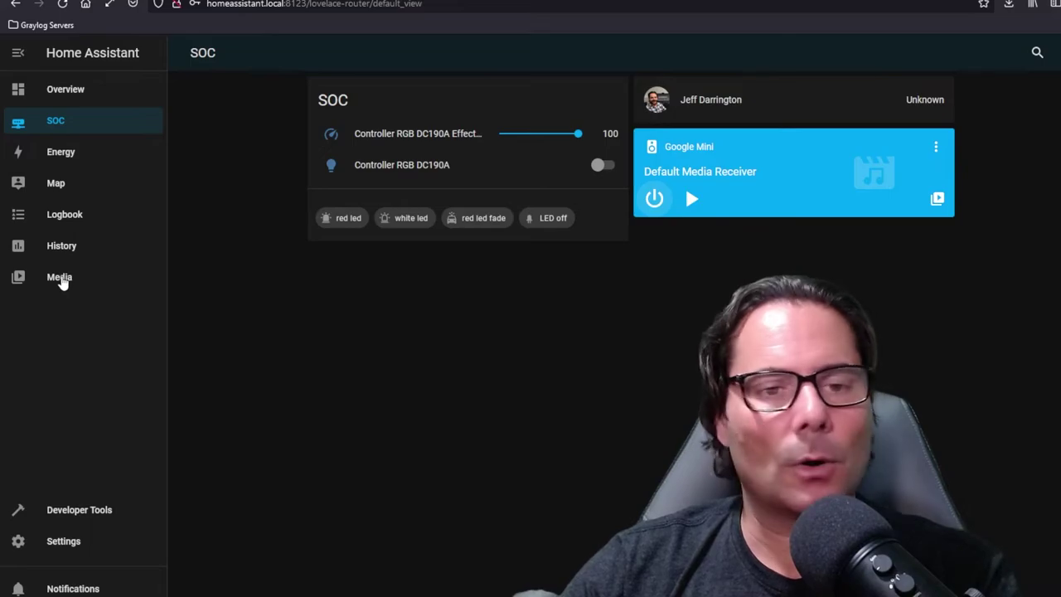
Browse to the Local Media folder in the Media browser.
click(61, 280)
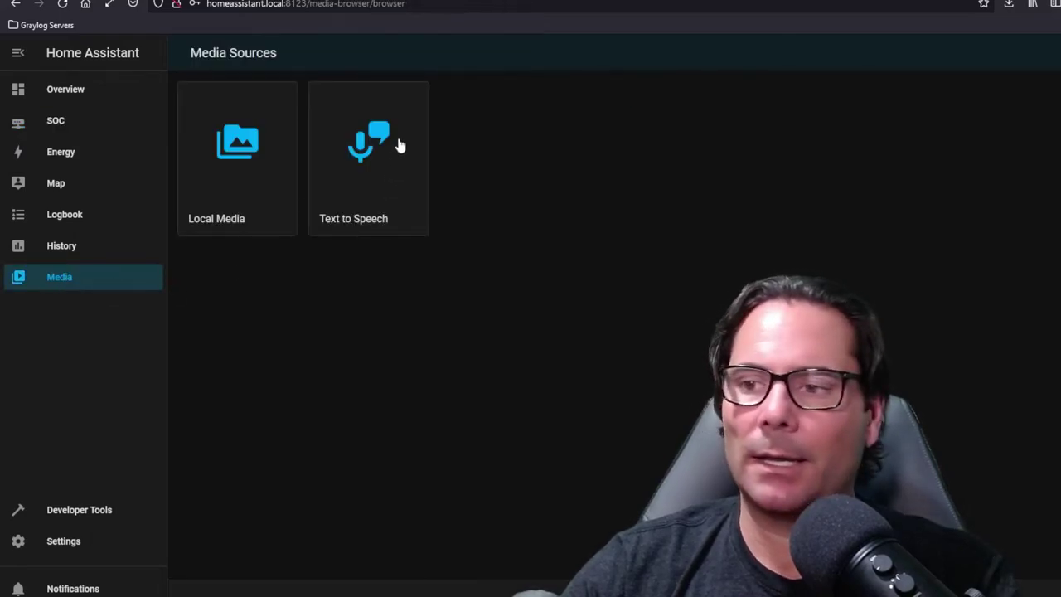
click(237, 144)
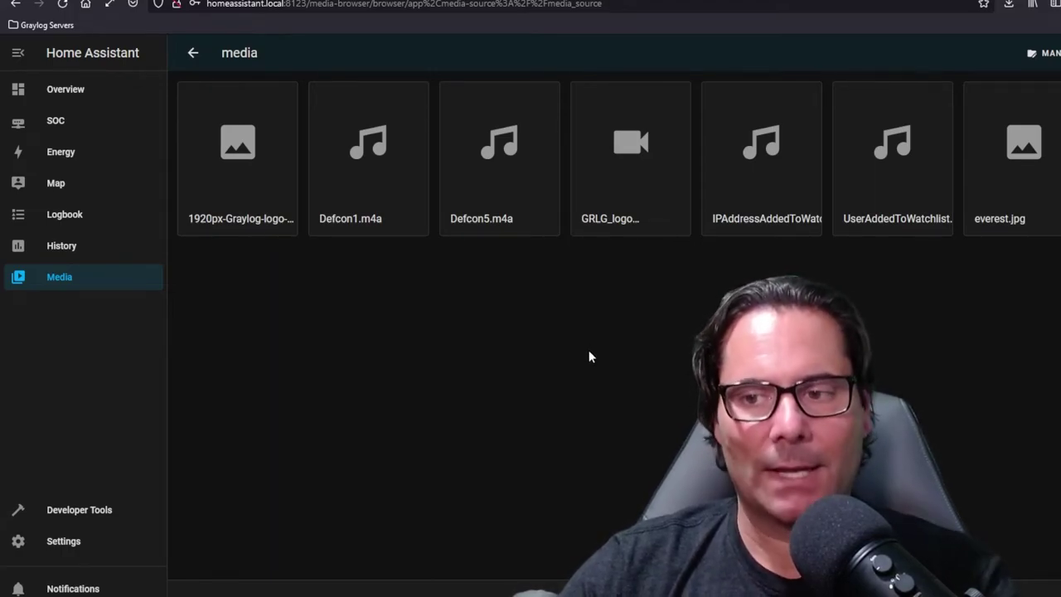
Go to Settings > Automations & Scenes to list the automations.
click(66, 546)
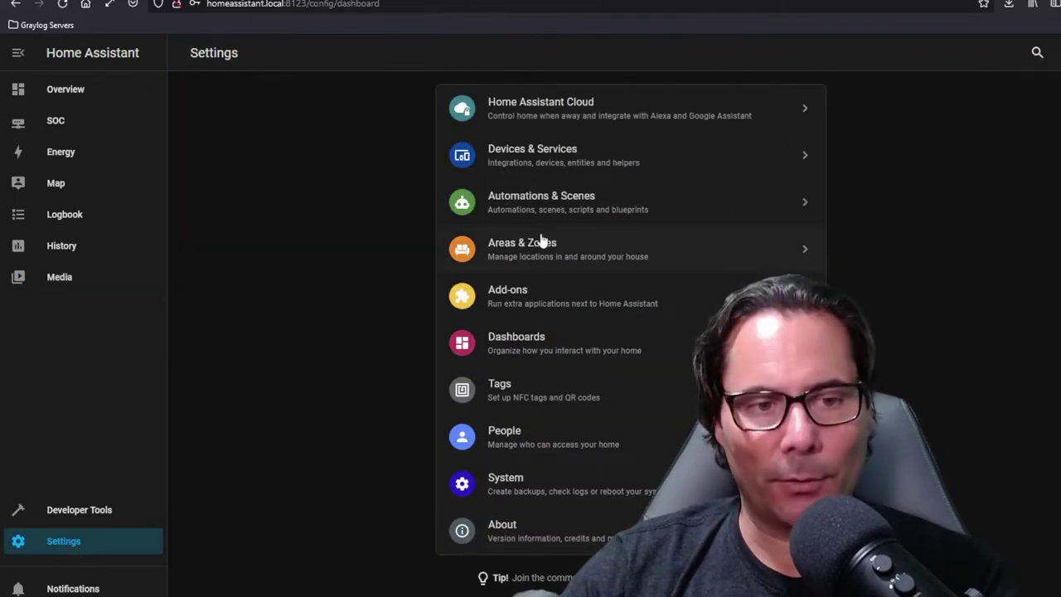
click(535, 206)
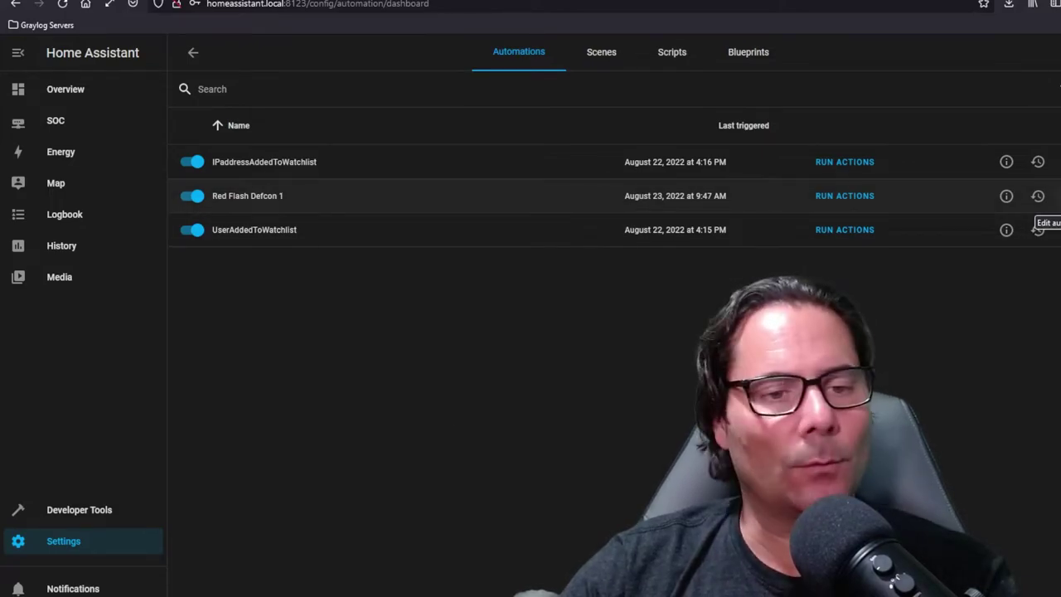
Open Red Flash Defcon 1 and review its webhook trigger, red led fade scene, Defcon1.m4a and LED off actions.
click(966, 202)
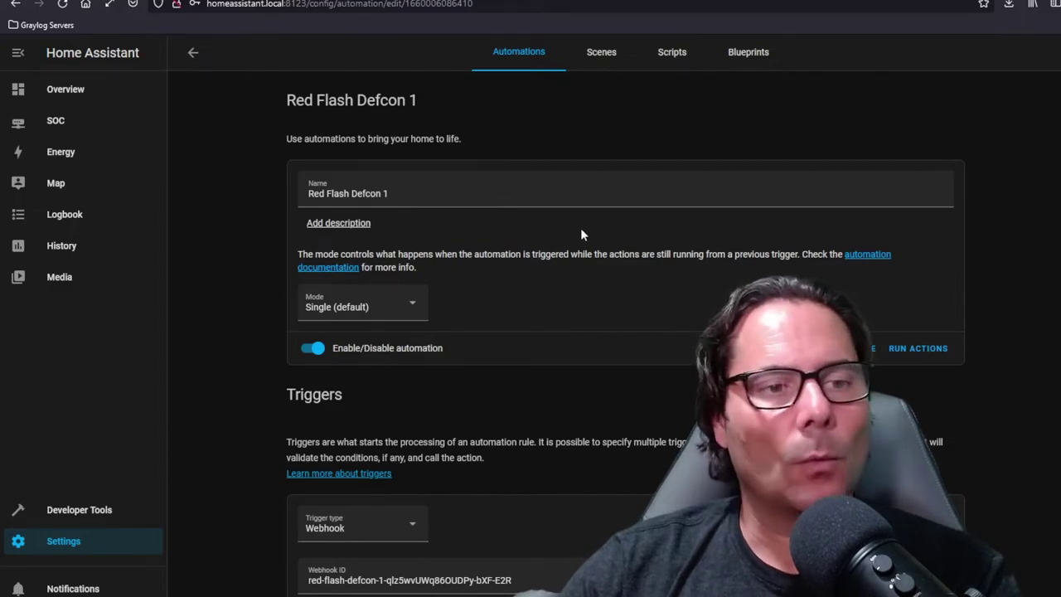
click(323, 193)
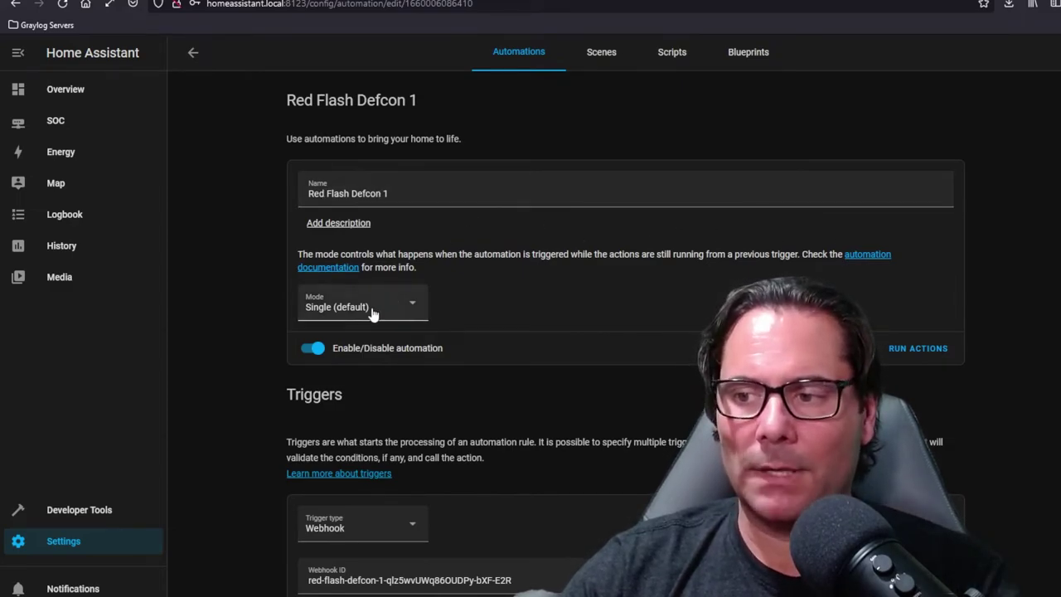
scroll(392, 227, down, 2)
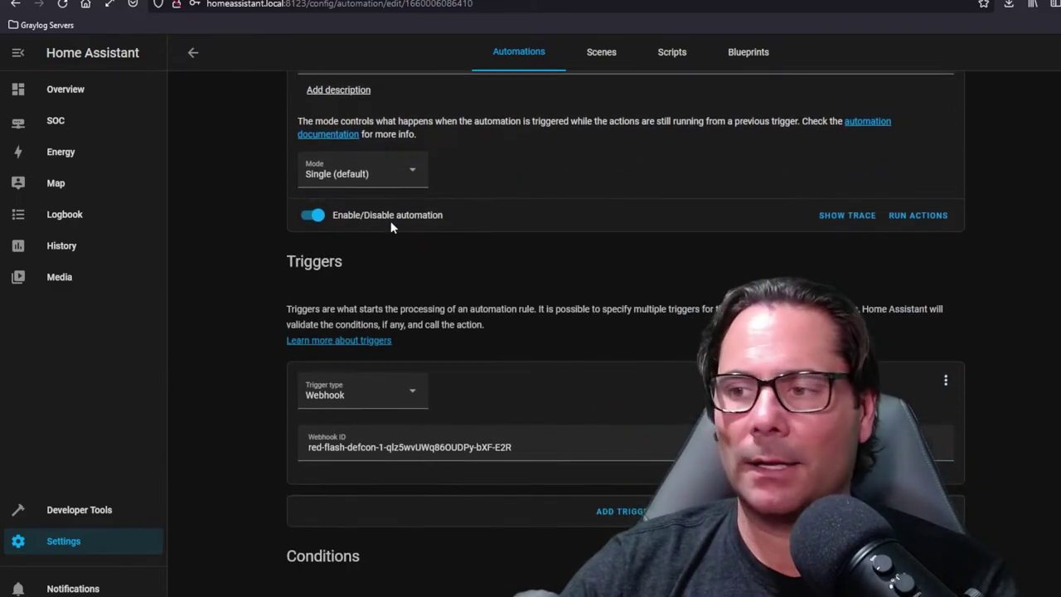
scroll(1028, 335, down, 4)
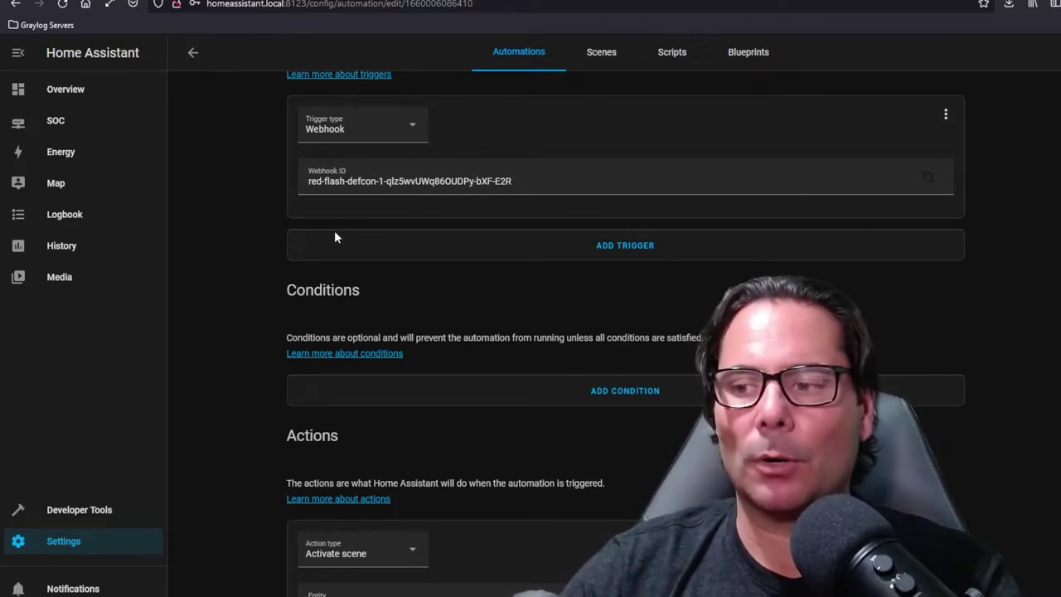
scroll(261, 310, down, 1)
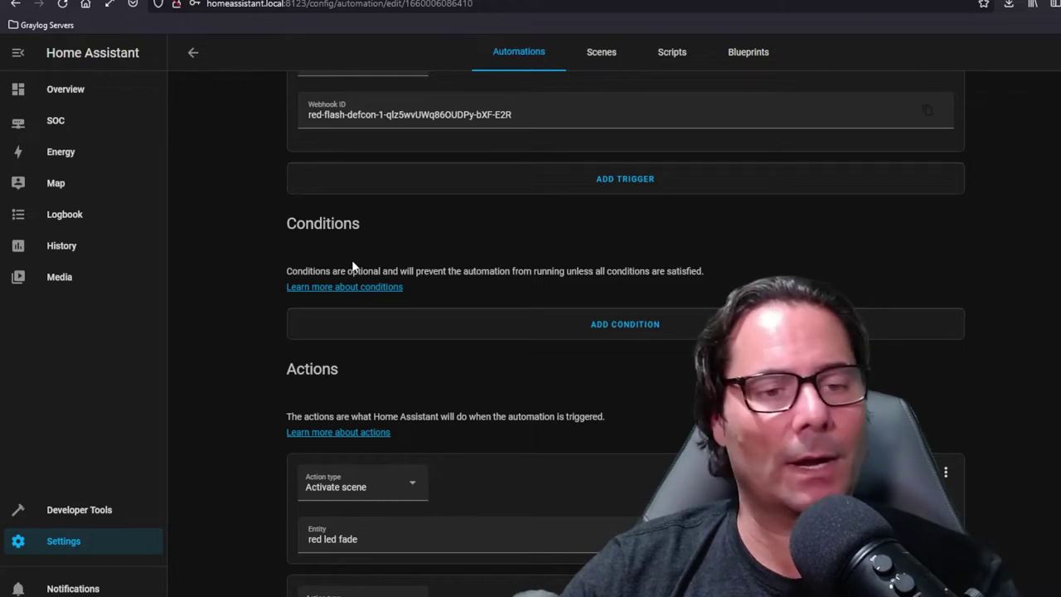
scroll(352, 267, down, 5)
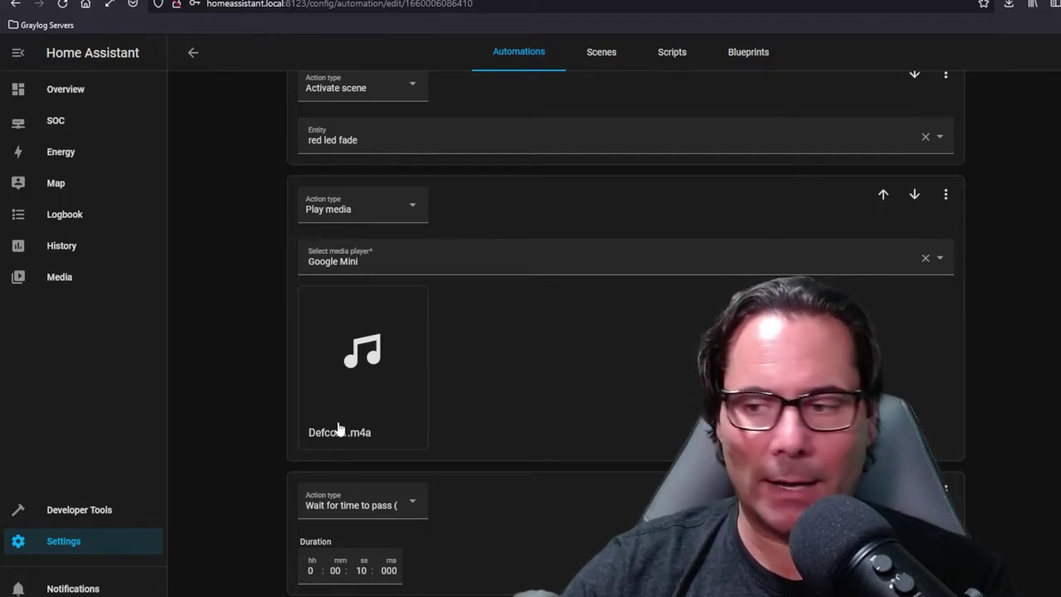
scroll(635, 374, down, 2)
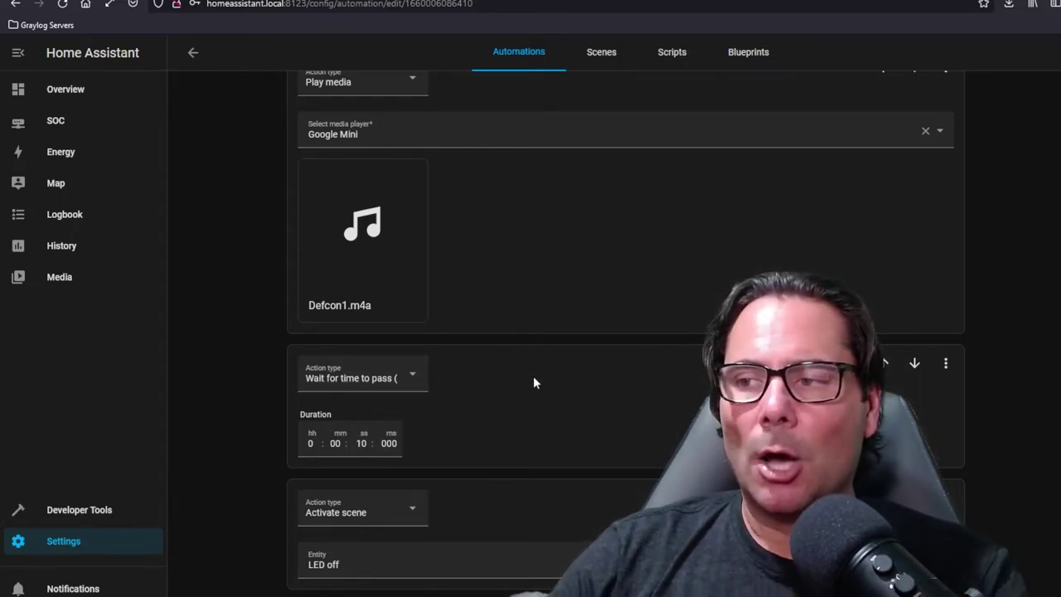
Return to the automations list and manually run the Red Flash Defcon 1 actions.
click(535, 52)
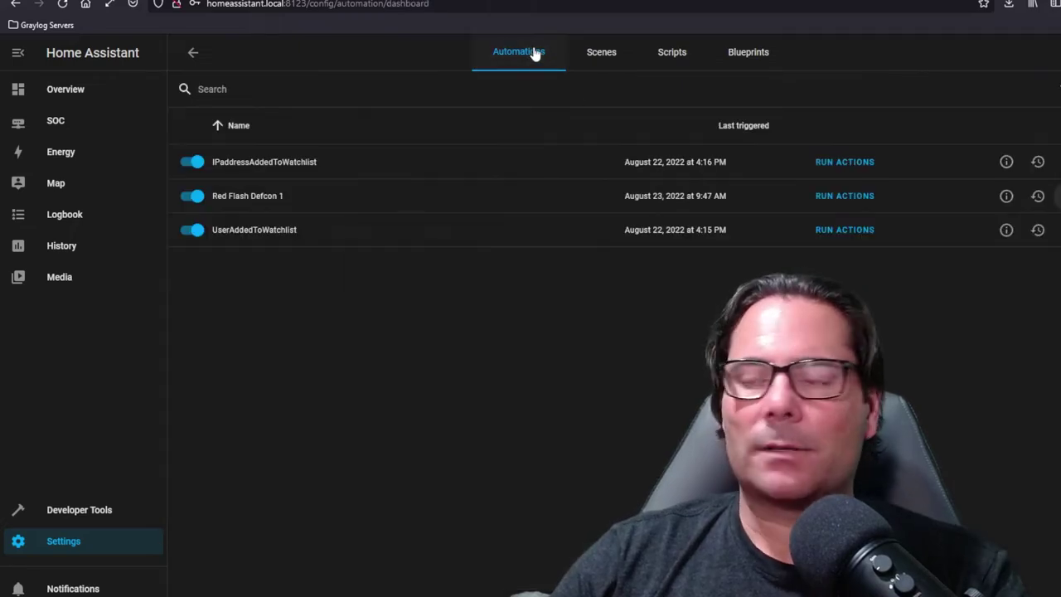
click(863, 199)
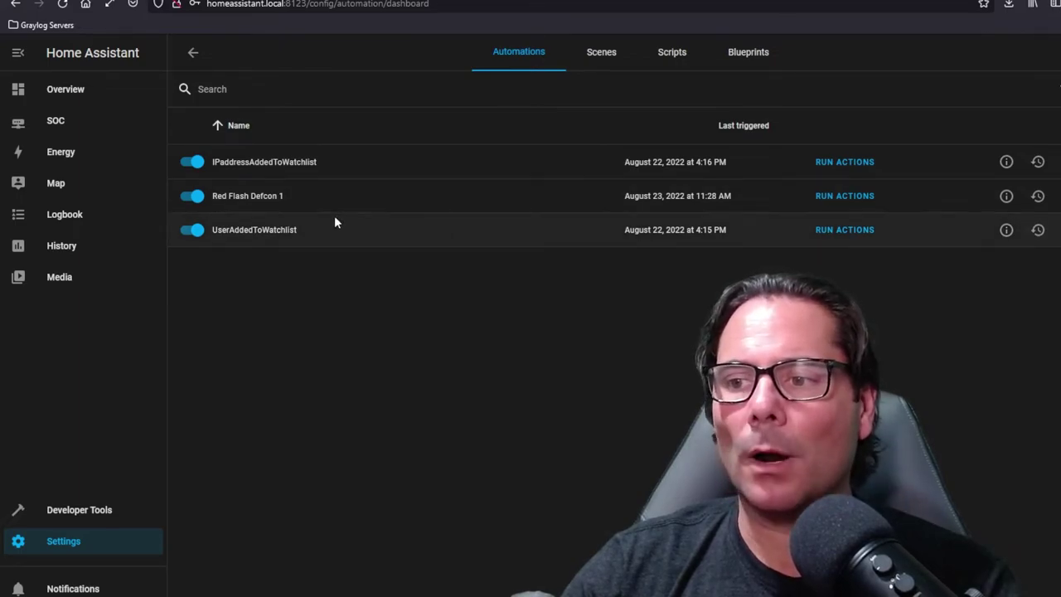
Copy the Red Flash Defcon 1 webhook URL and switch to the Graylog window.
click(264, 199)
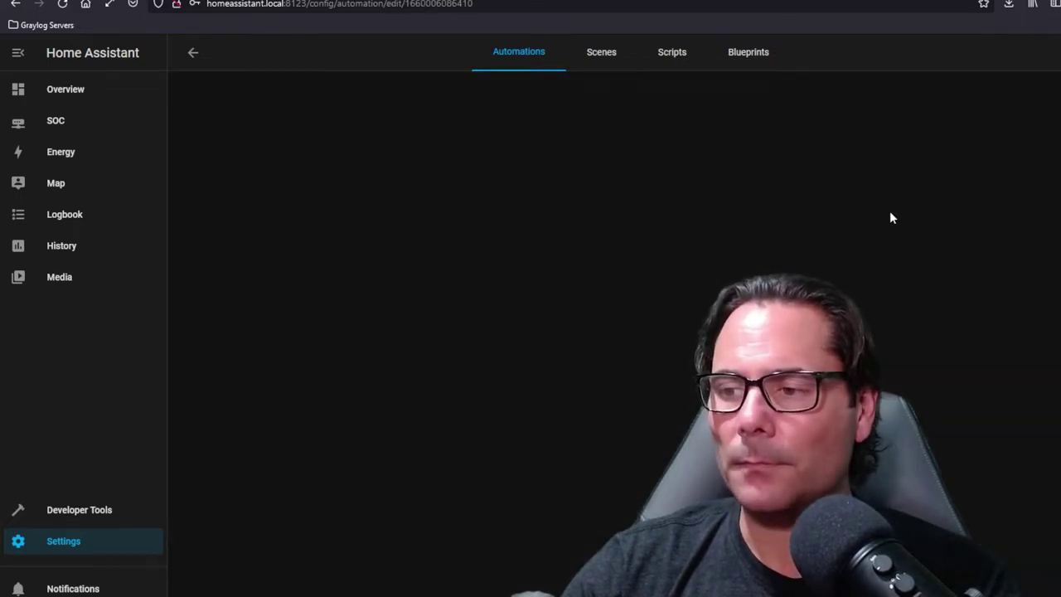
scroll(654, 315, down, 5)
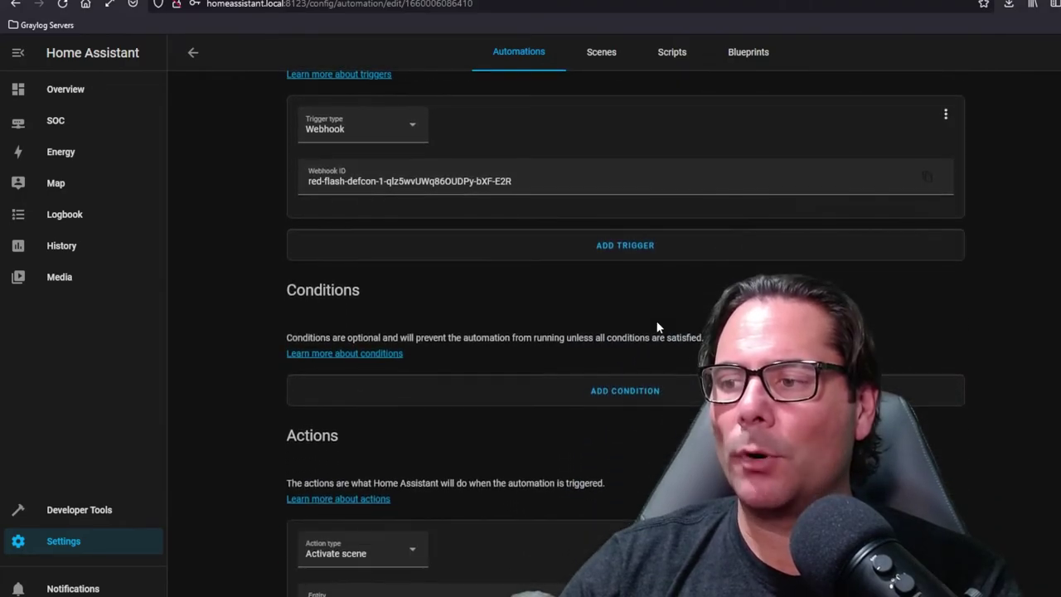
click(927, 177)
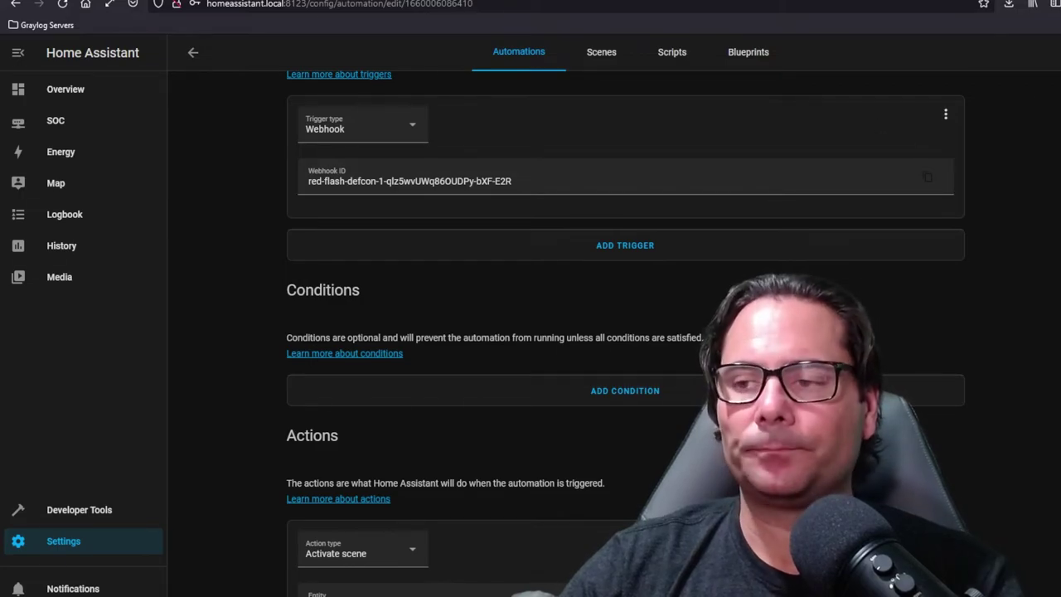
key(ctrl+Tab)
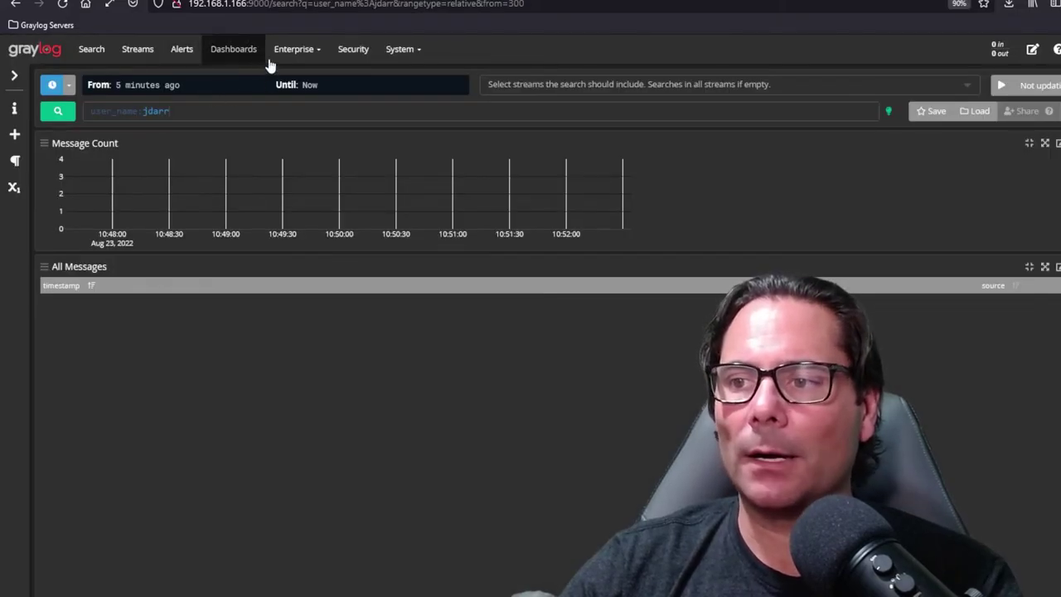
From Graylog's Alerts notifications list, open Audio LED DEFCON 1 Notification for editing.
click(181, 49)
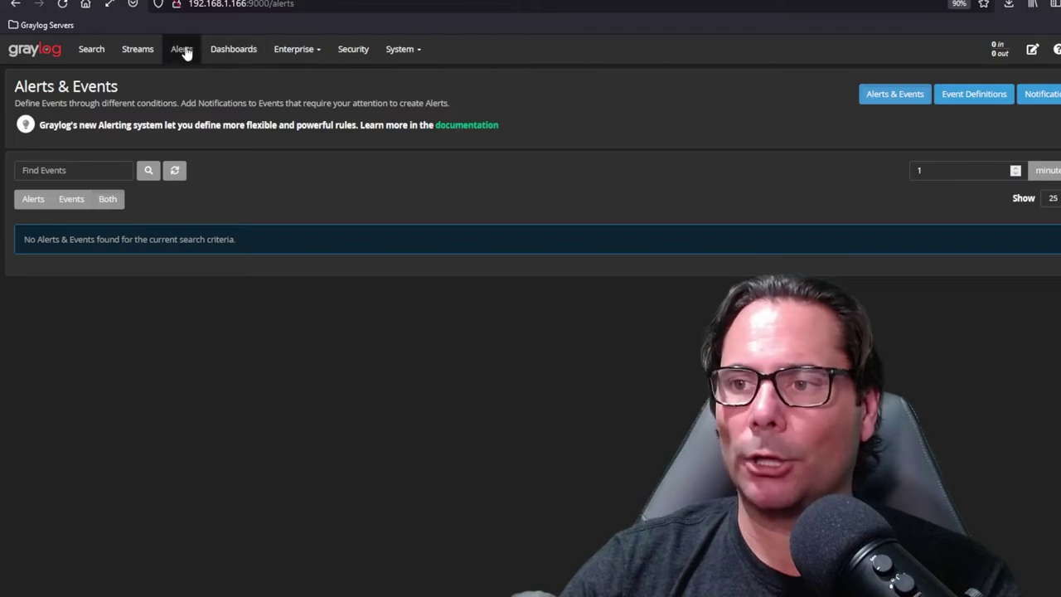
click(1040, 94)
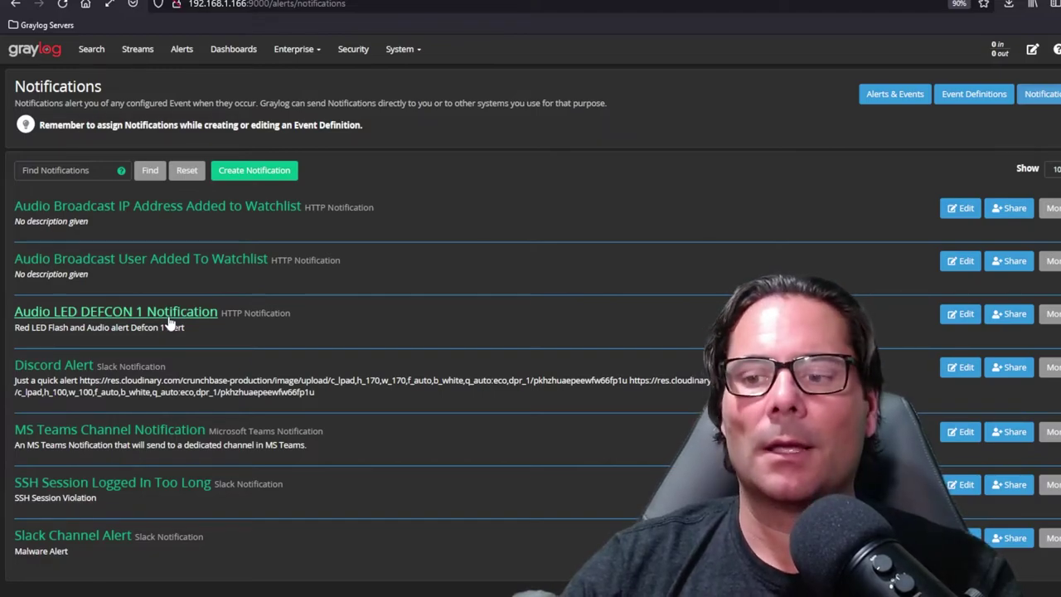
click(961, 313)
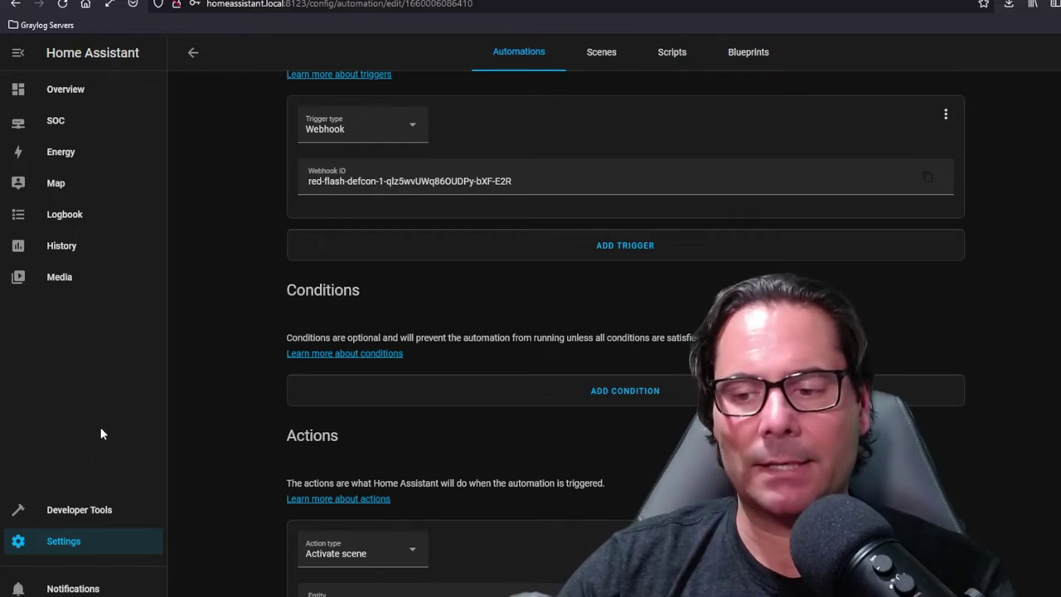
Use Developer Tools > YAML configuration reloading to reload SCENES.
click(81, 511)
scroll(200, 378, down, 2)
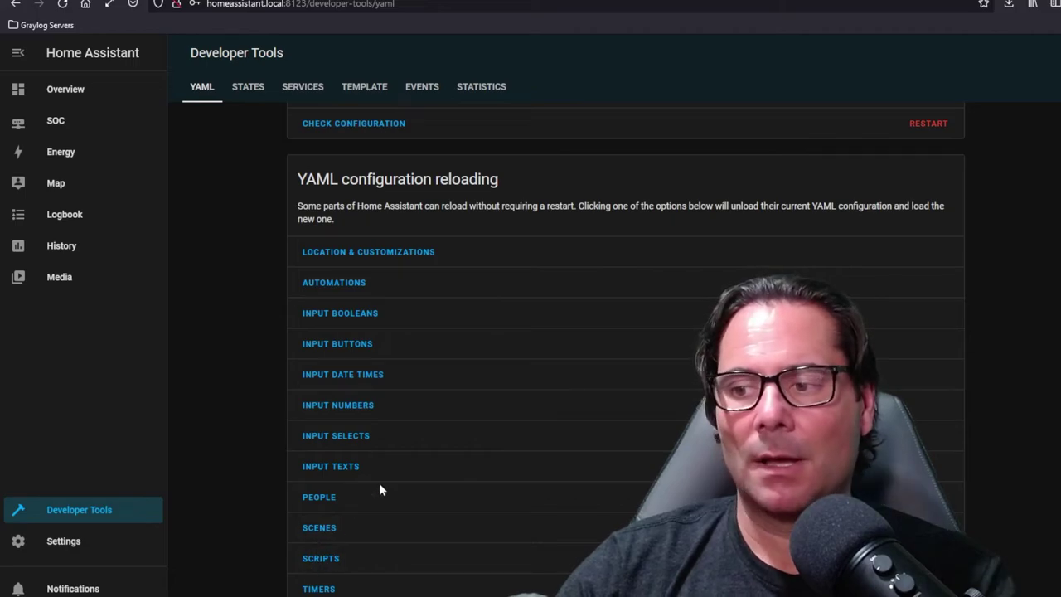
click(320, 534)
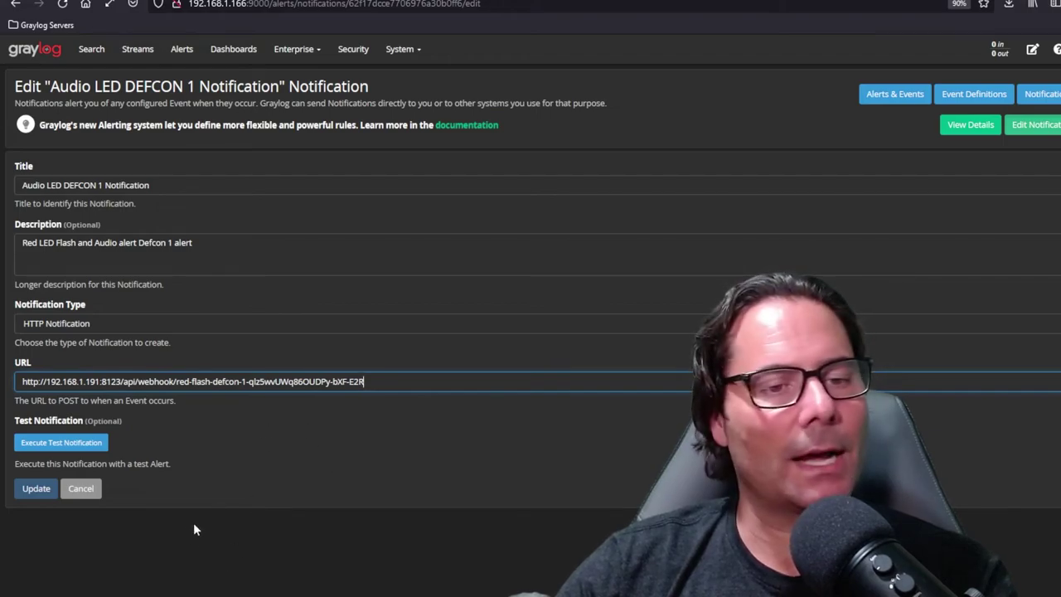
Execute a test of the Audio LED DEFCON 1 Notification.
click(47, 443)
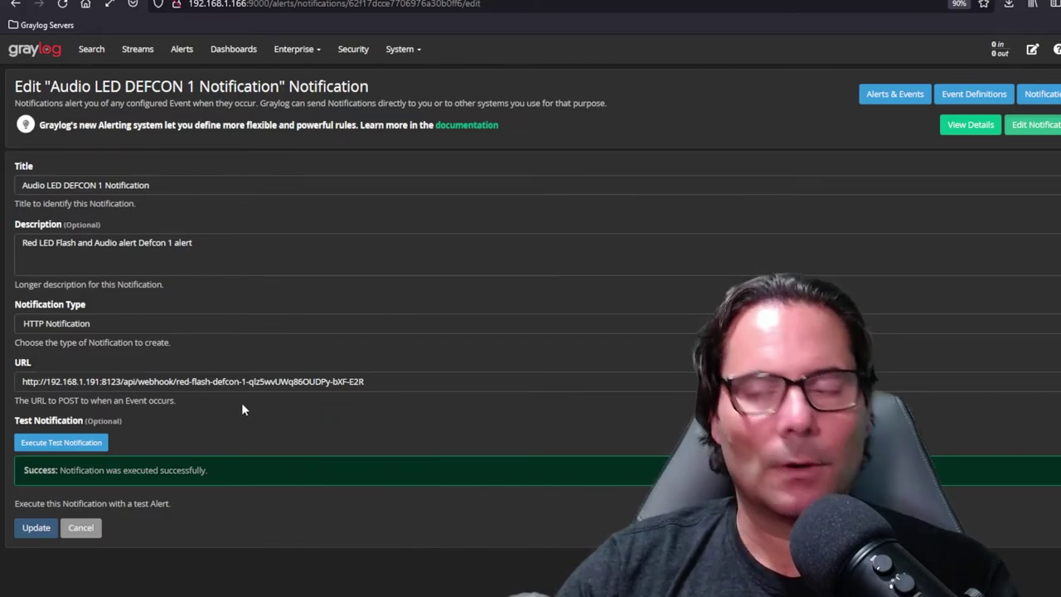
click(970, 95)
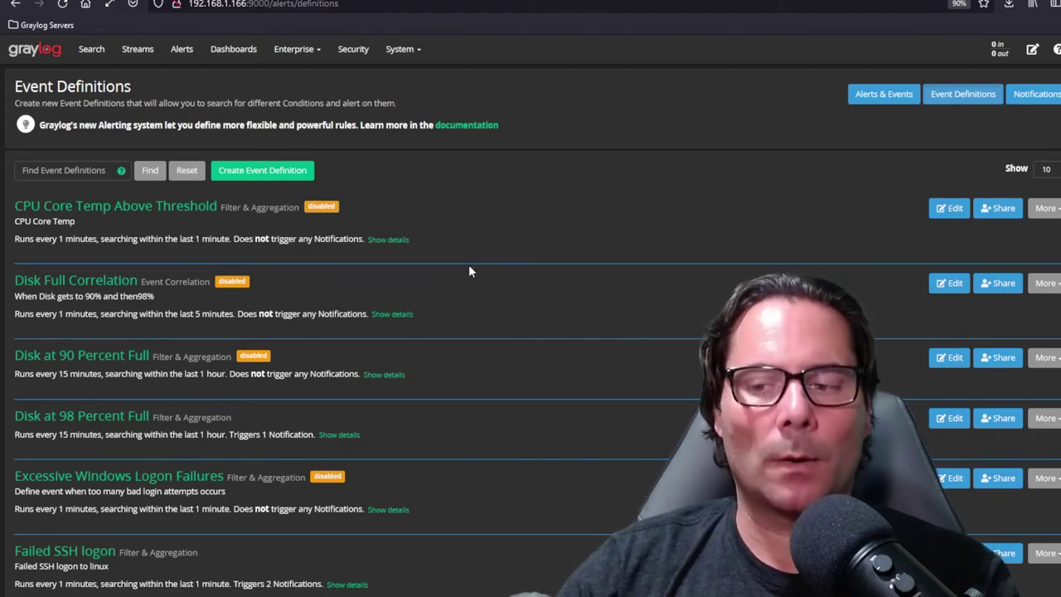
scroll(207, 464, down, 3)
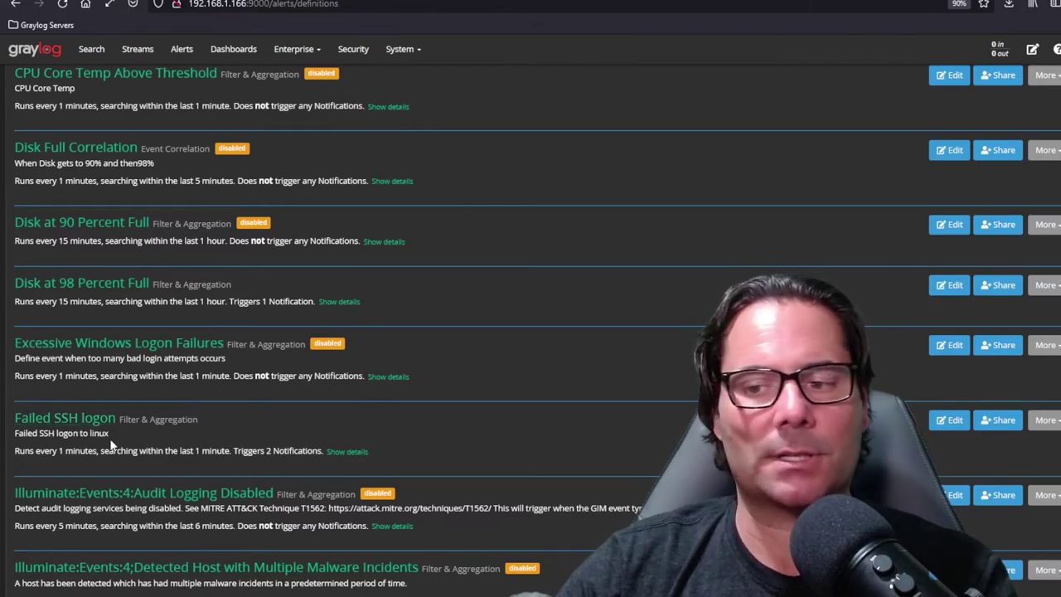
Edit Failed SSH logon and review its search query, fields and attached notifications.
click(949, 423)
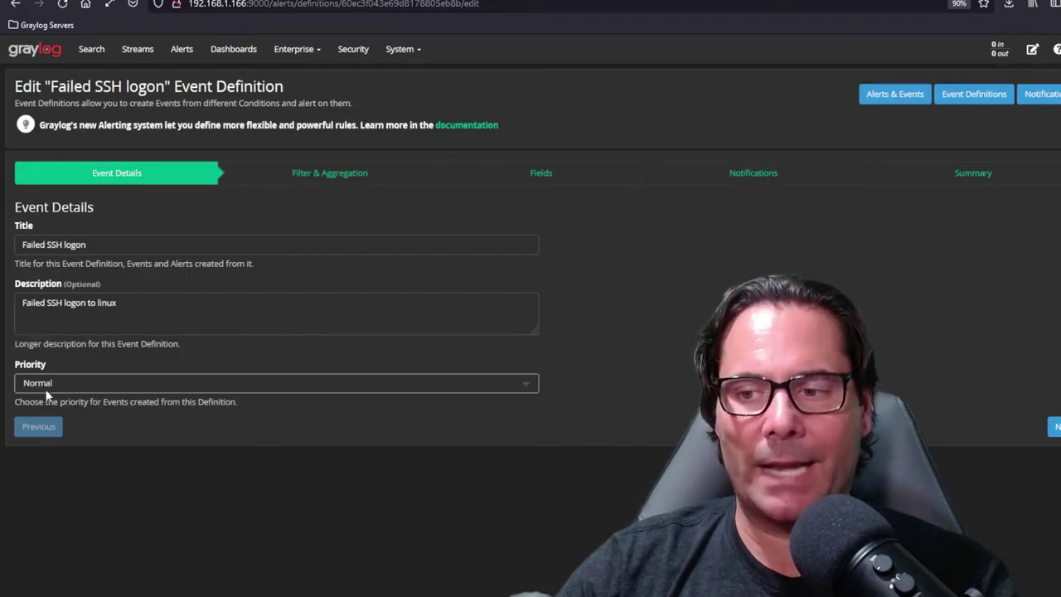
click(348, 174)
scroll(362, 423, down, 2)
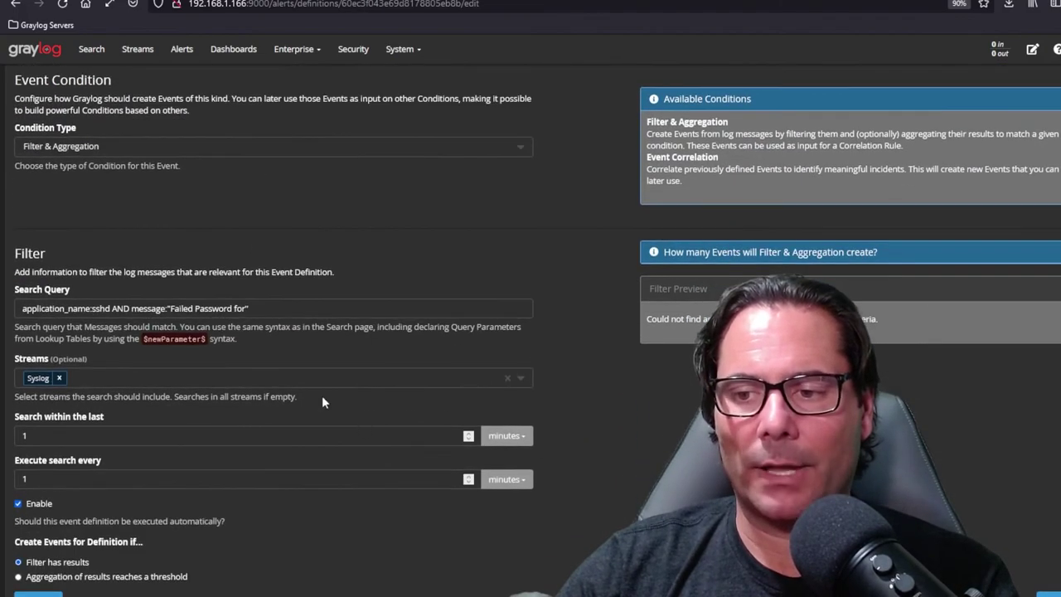
triple_click(330, 310)
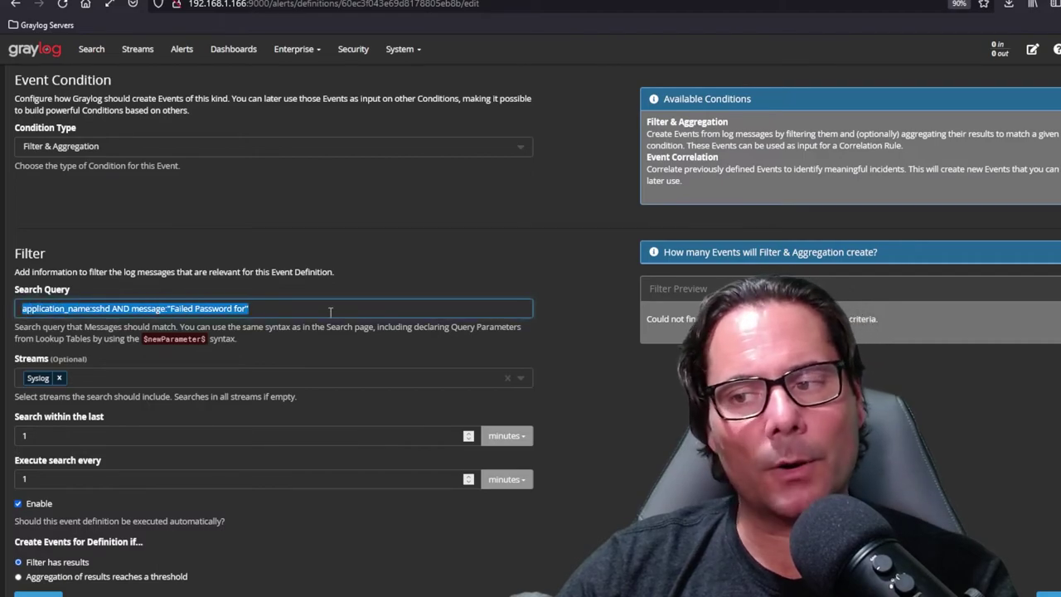
scroll(380, 326, up, 2)
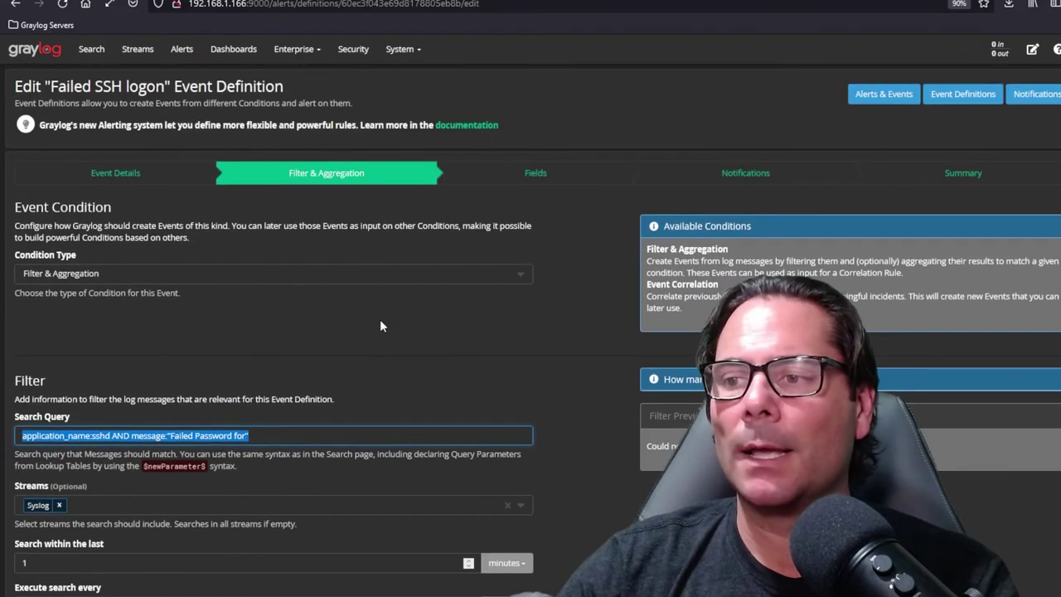
click(535, 174)
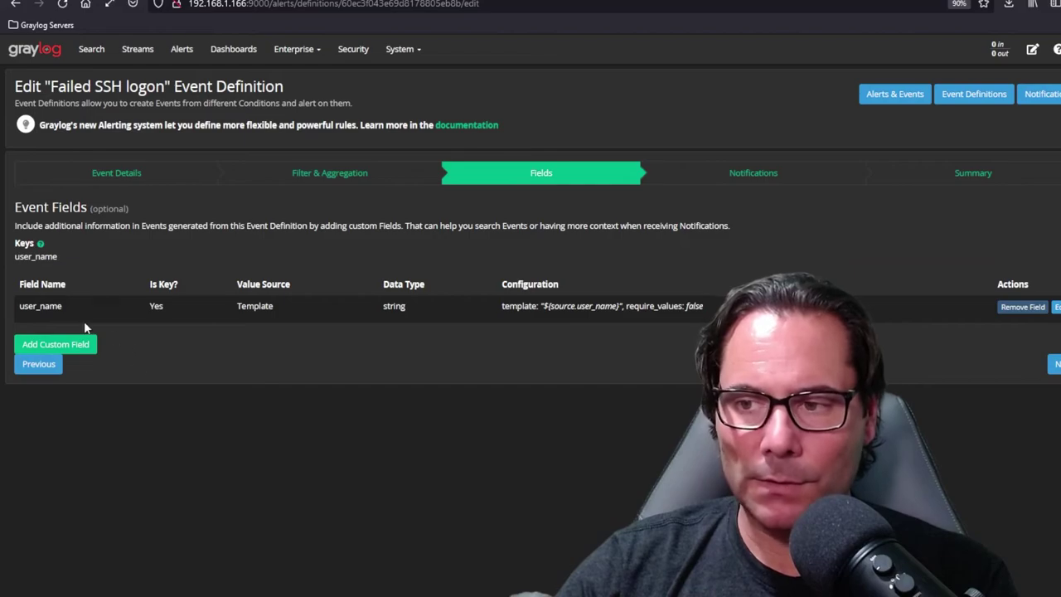
click(744, 174)
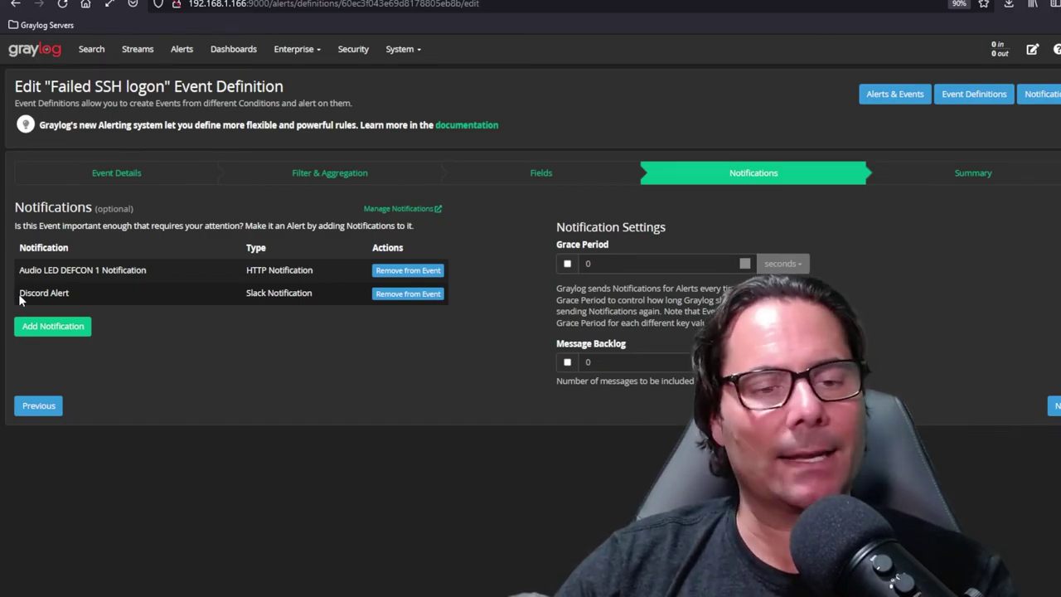
drag(18, 271, 121, 274)
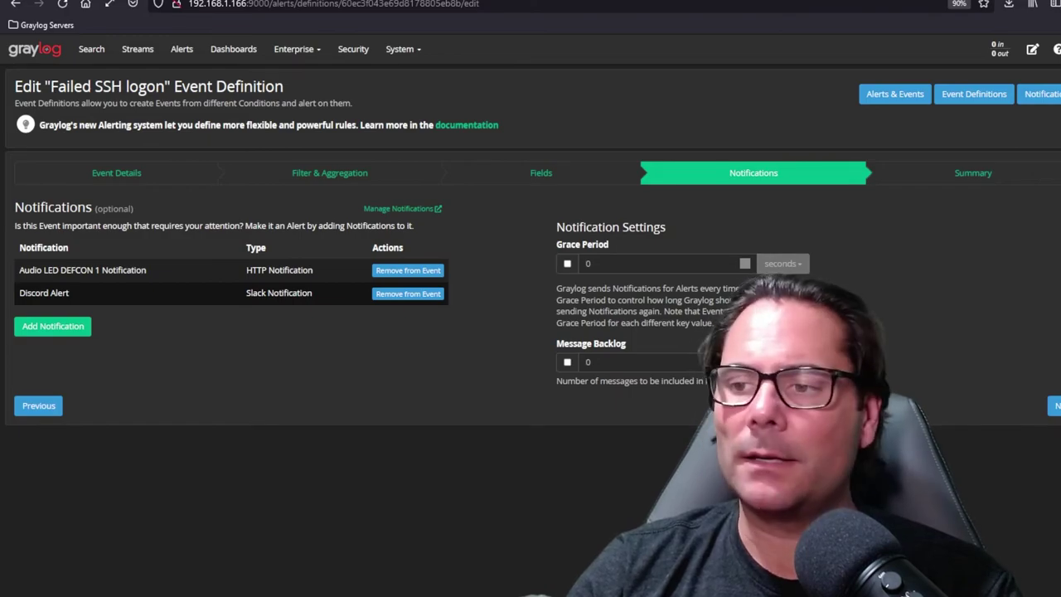
Return to the Alerts & Events overview and refresh the list.
click(69, 4)
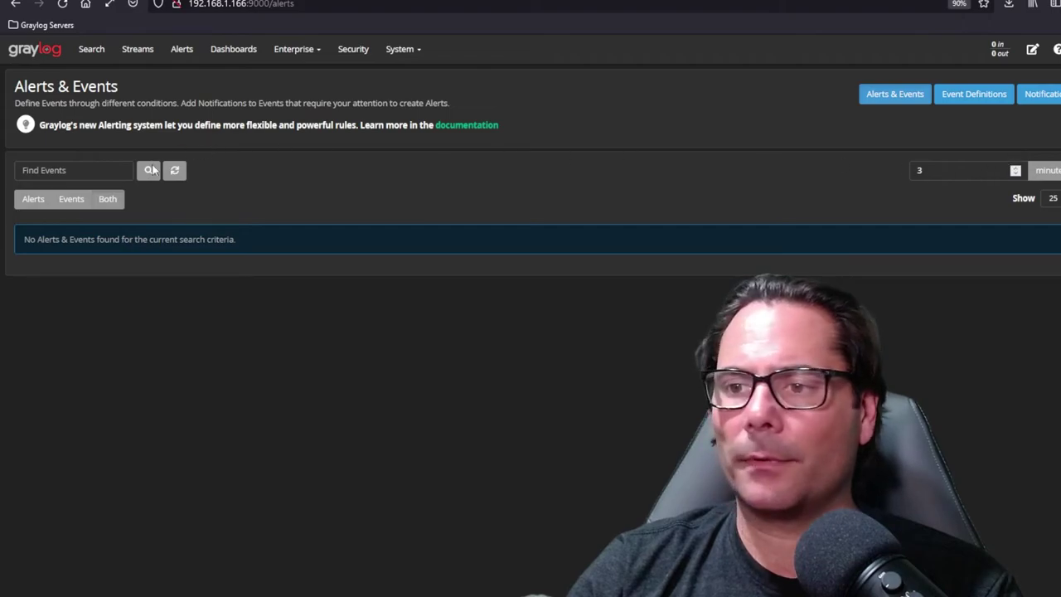
click(176, 172)
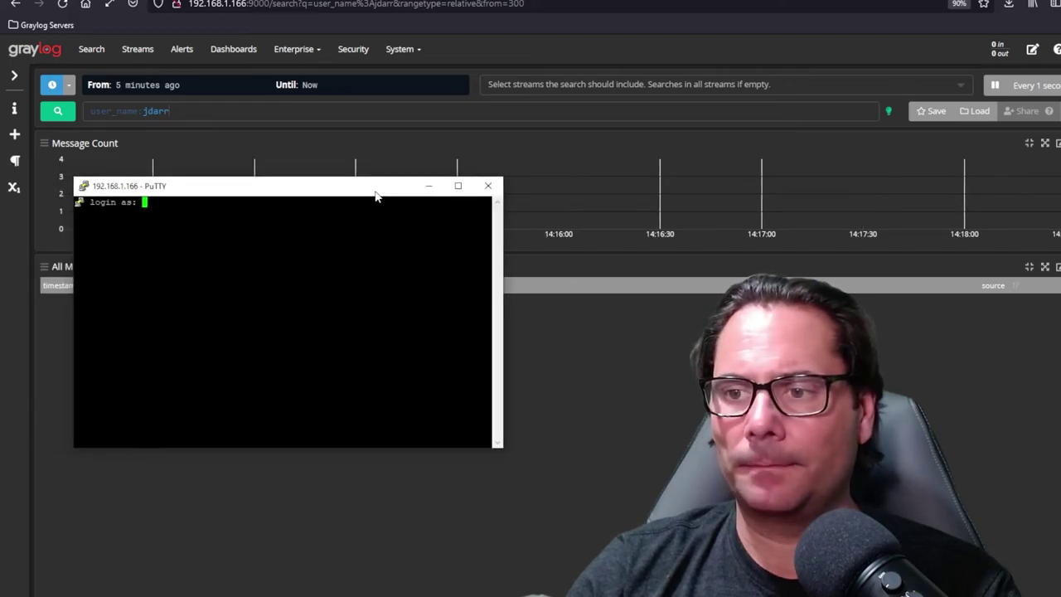
Attempt an SSH login to 192.168.1.166 with the test user and a wrong password, then close PuTTY.
text(jdarr)
key(Return)
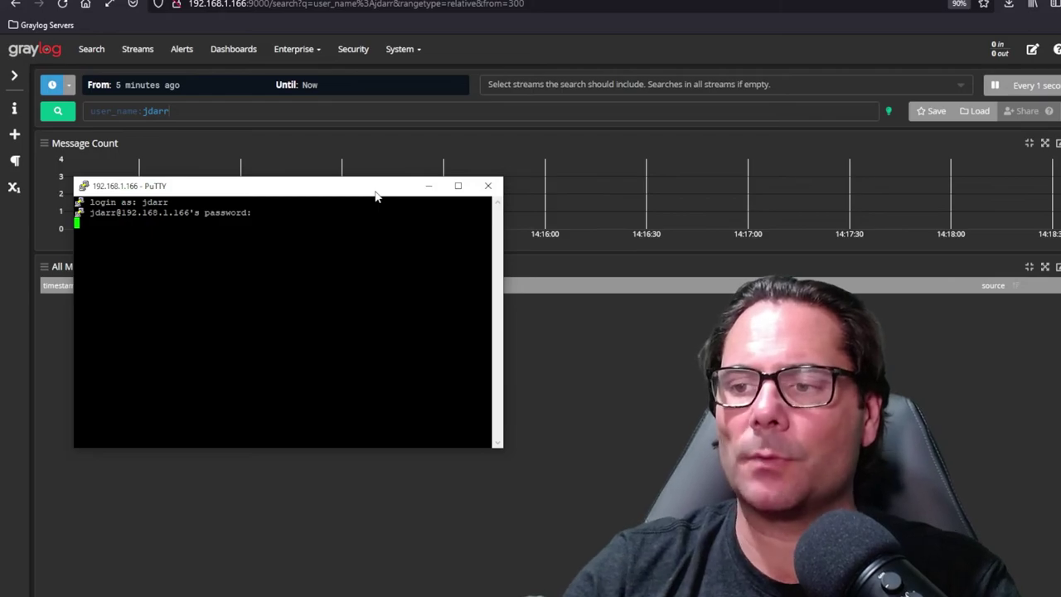
key(Return)
drag(371, 189, 794, 262)
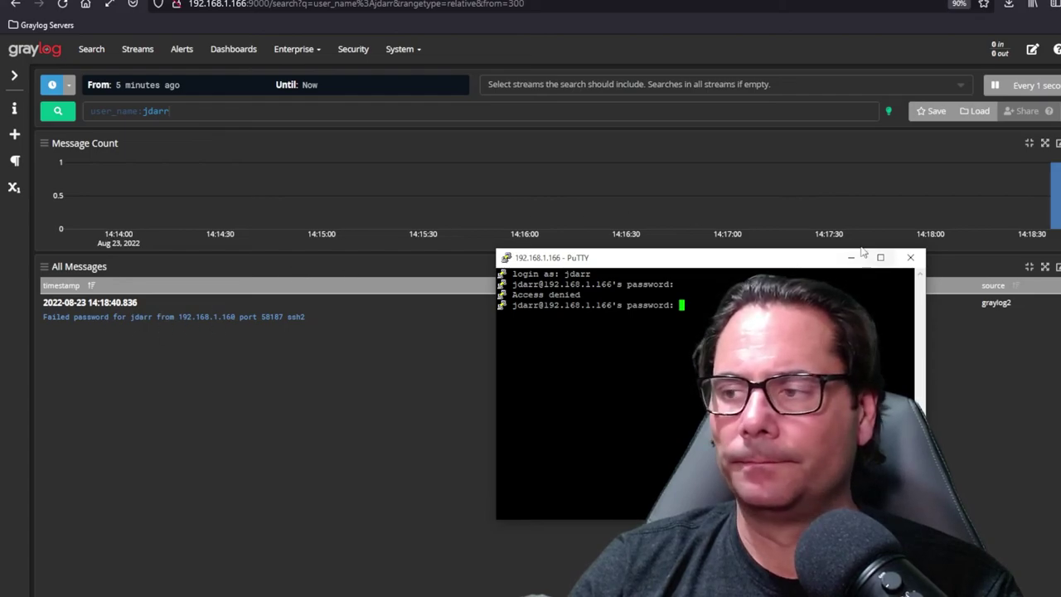
click(910, 257)
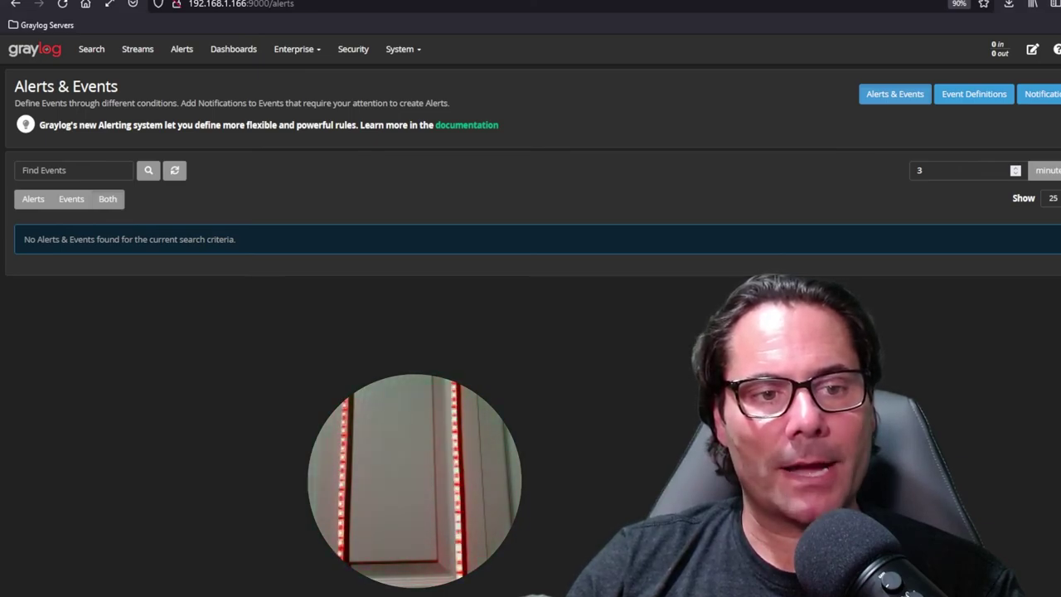
Switch to Discord to view the Failed SSH logon alert in #graylog.
key(alt+Tab)
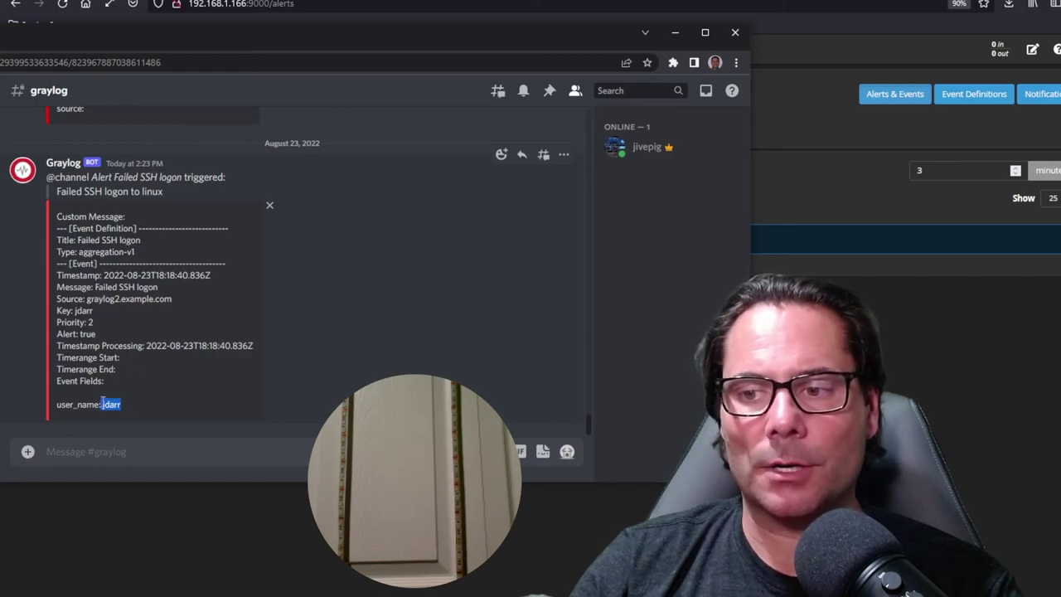
drag(458, 37, 0, 51)
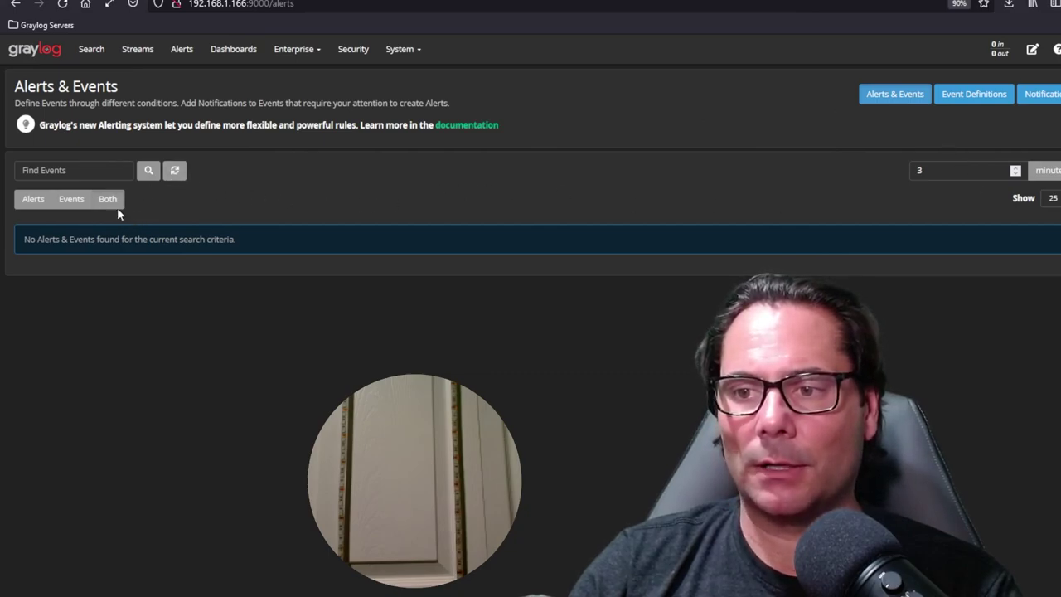
Filter Alerts & Events to alerts only over the last 4 minutes and refresh.
click(34, 200)
click(954, 168)
text(4)
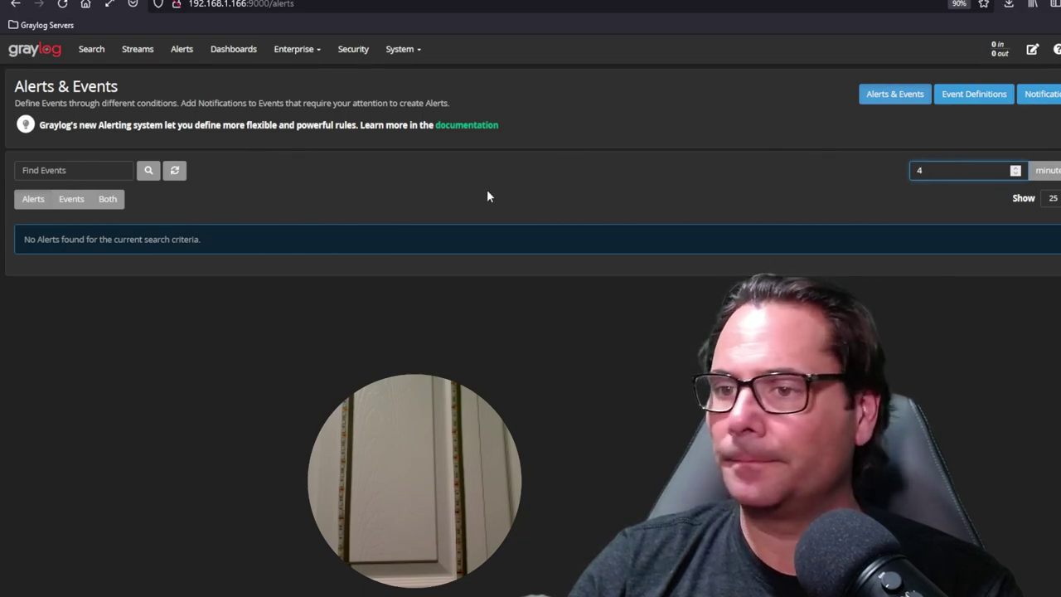
click(176, 176)
Show both alerts and events and widen the time range to 6 minutes.
click(33, 201)
click(112, 203)
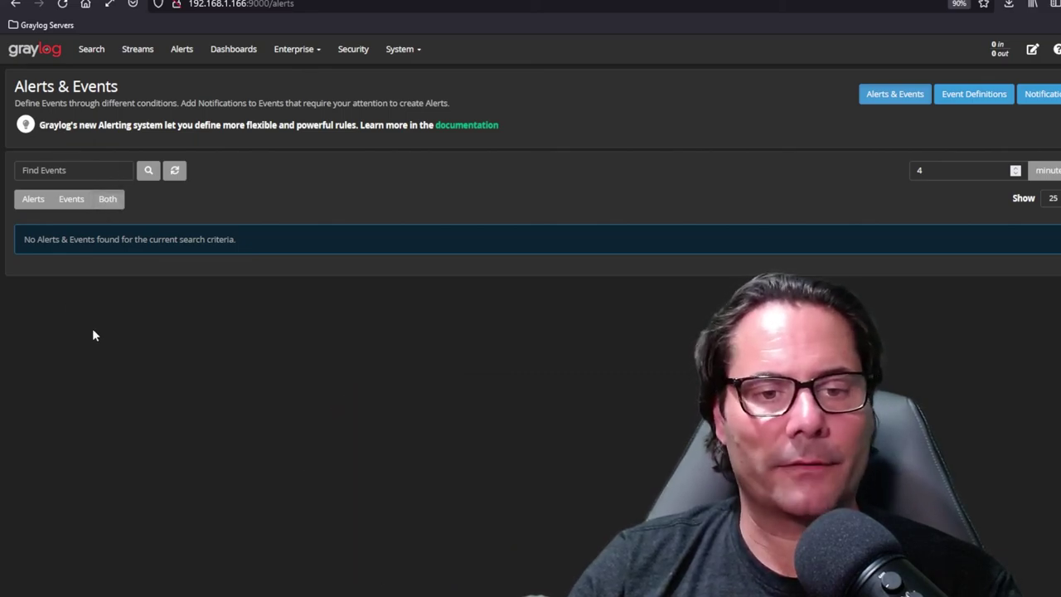
double_click(1016, 167)
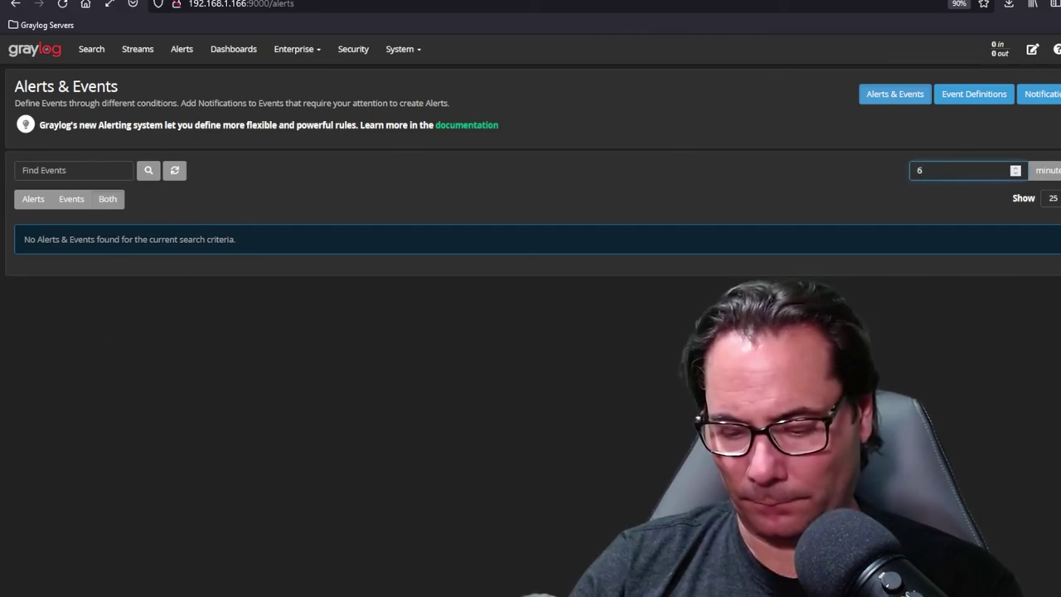